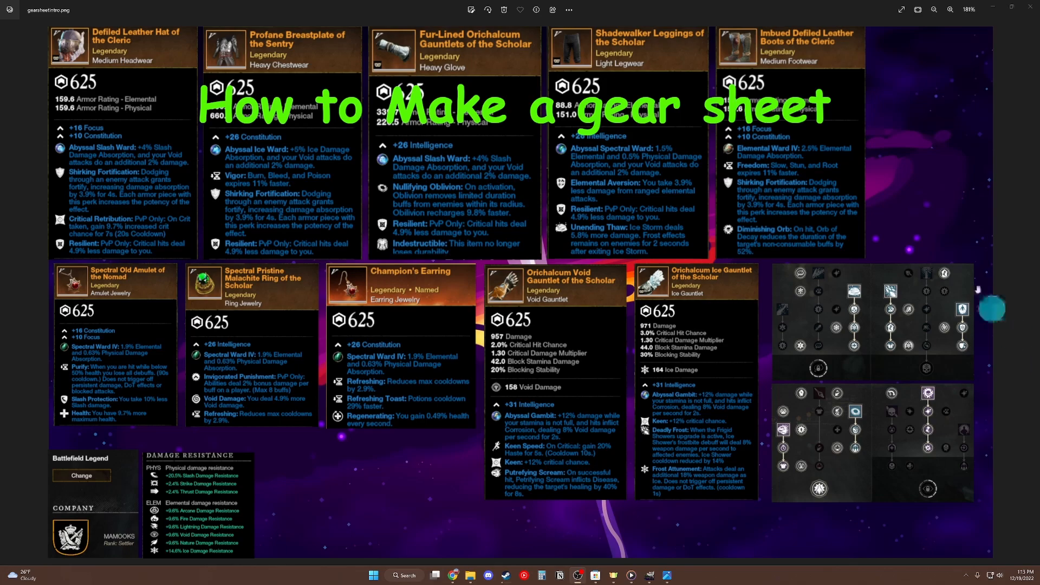
- Put away the open windows, switch to Chrome, search the web for "gimp download" and open GIMP's official Downloads page
left_click(995, 8)
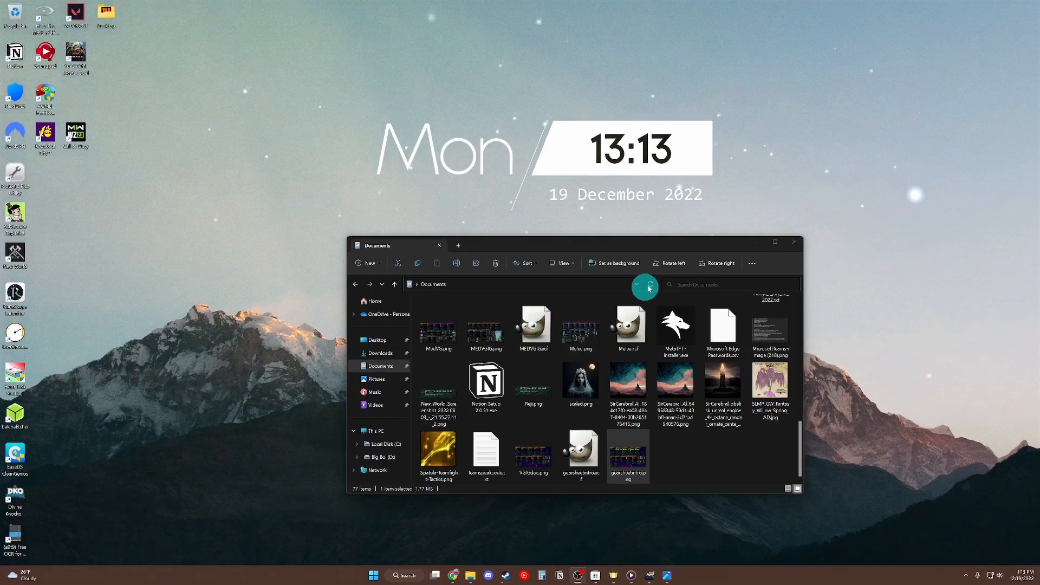
left_click(755, 242)
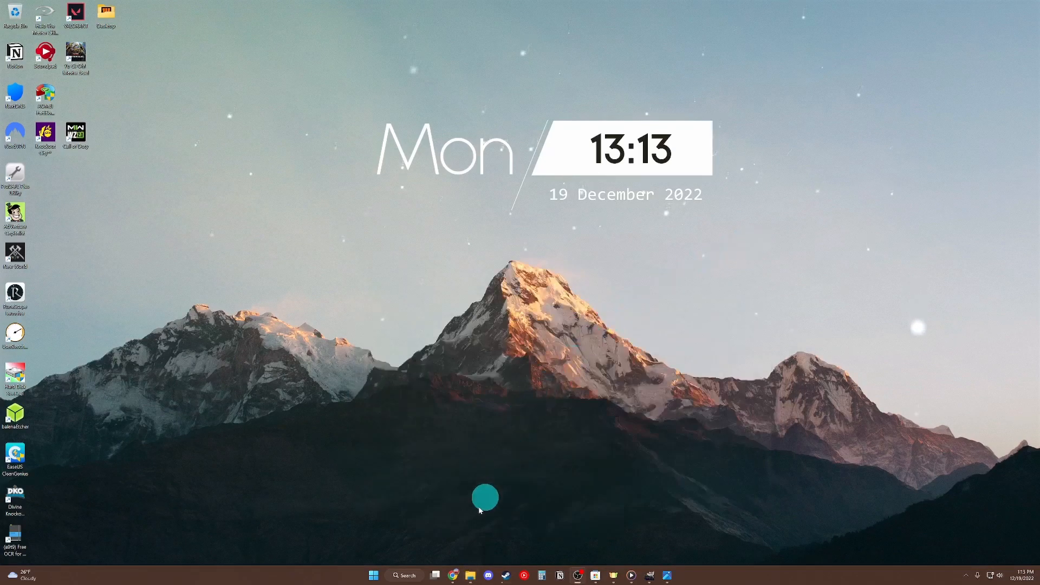
mouse_move(456, 573)
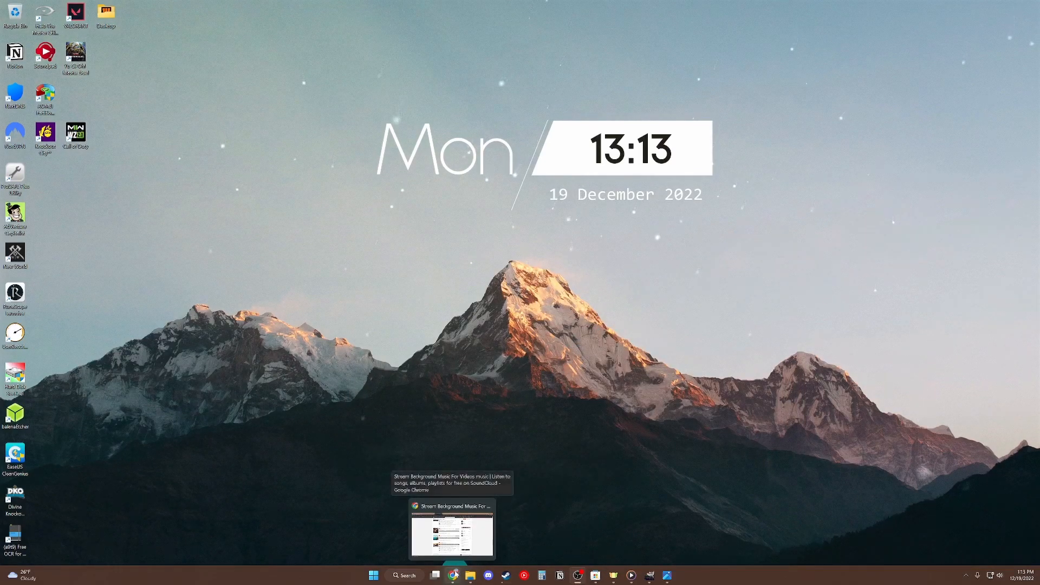
left_click(453, 531)
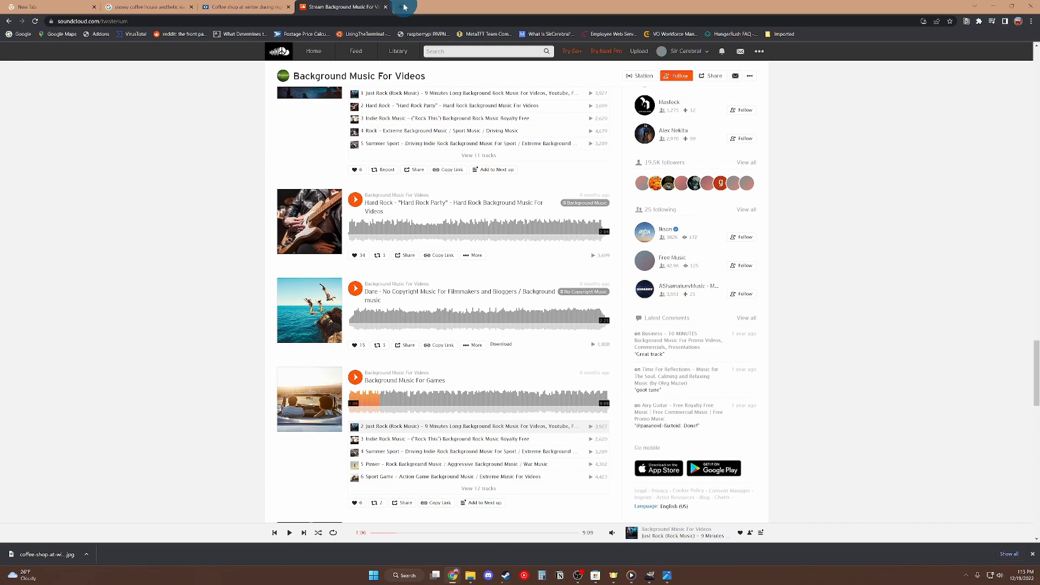
left_click(406, 7)
type("gimp download")
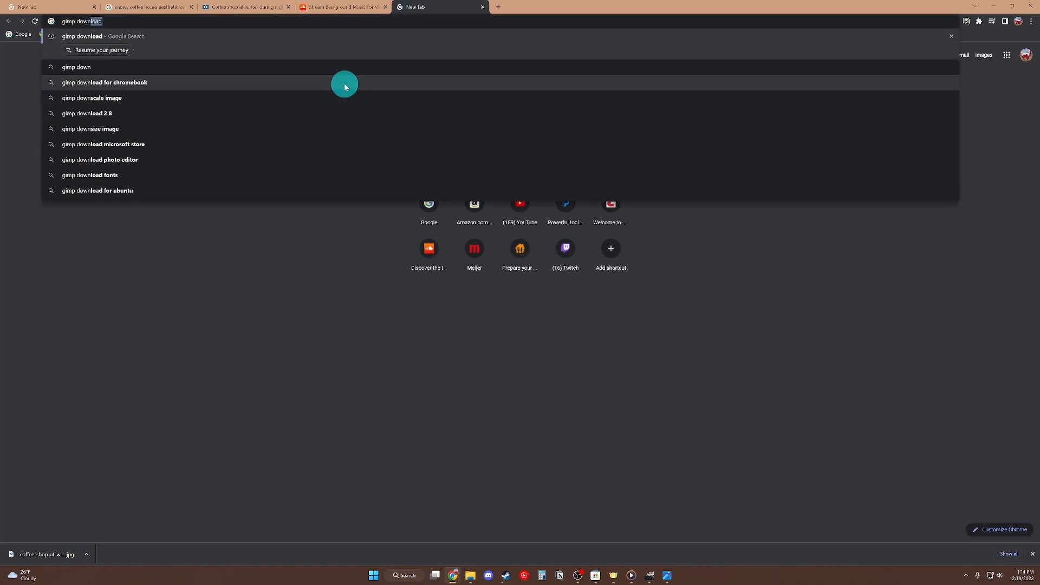
key("Return")
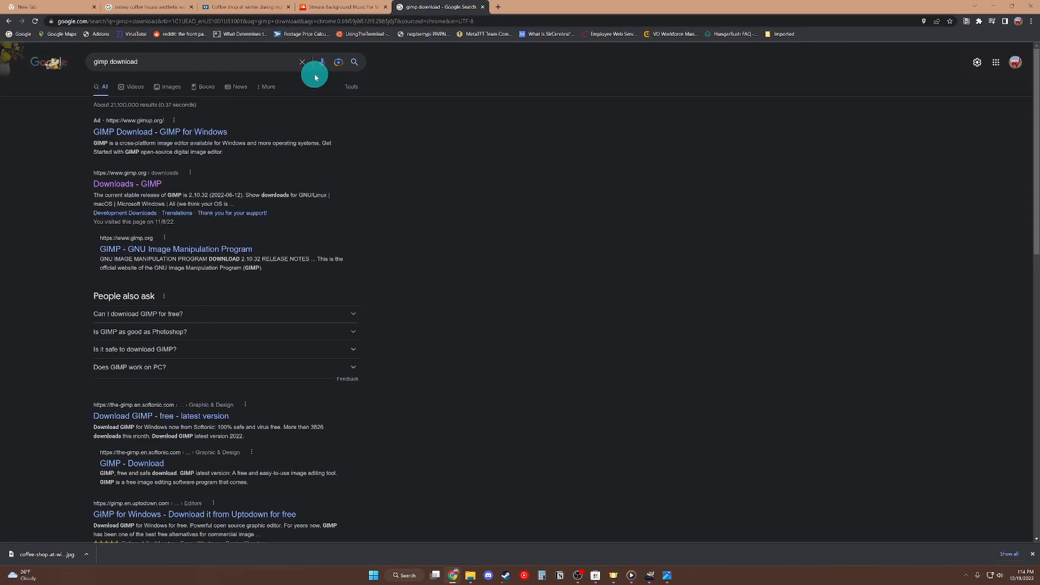
left_click(149, 185)
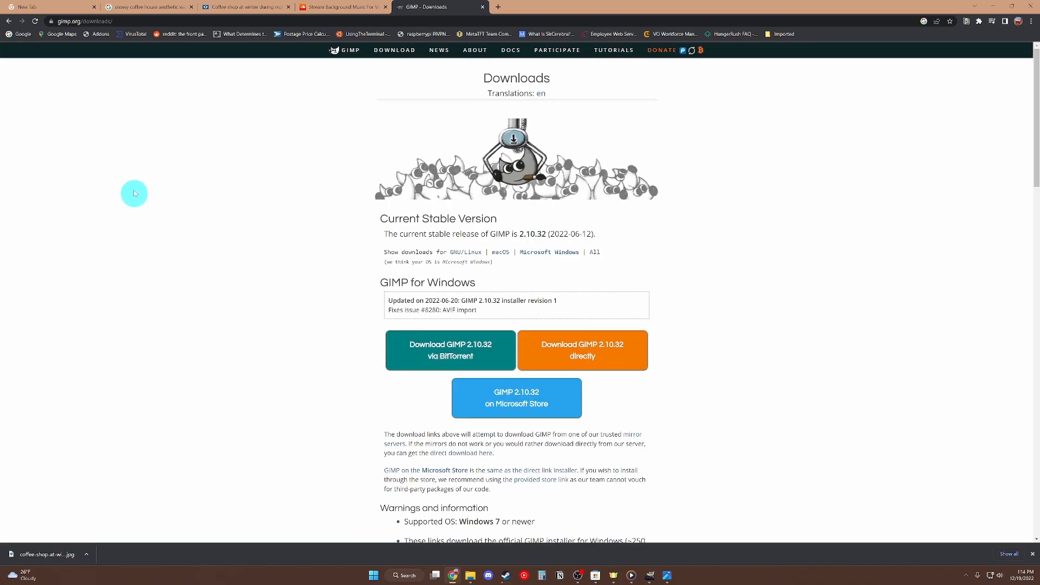
- Request the direct Windows download of GIMP 2.10.32, cancel saving the installer and minimize the browser
left_click(112, 21)
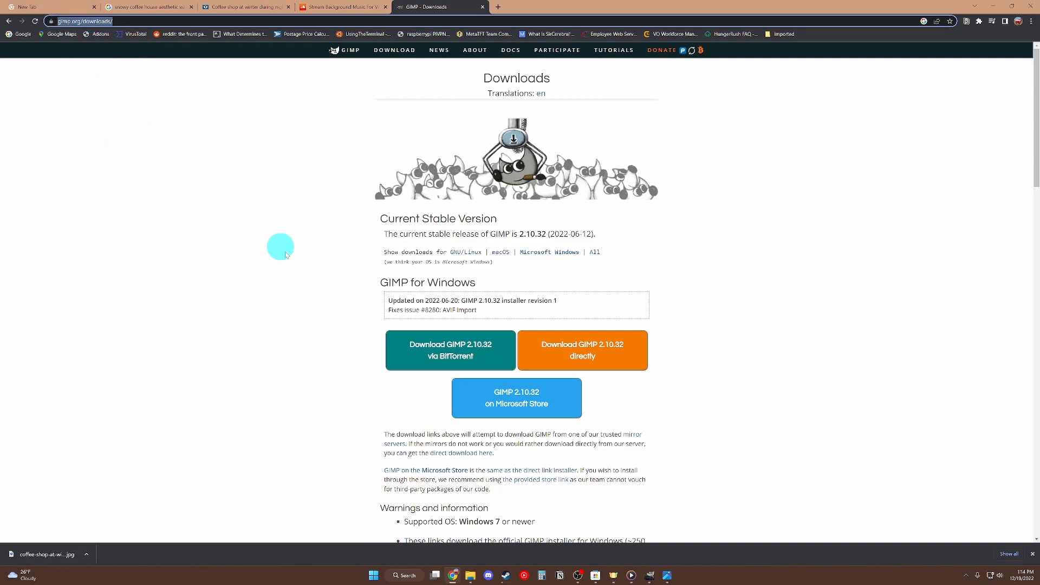
left_click(605, 357)
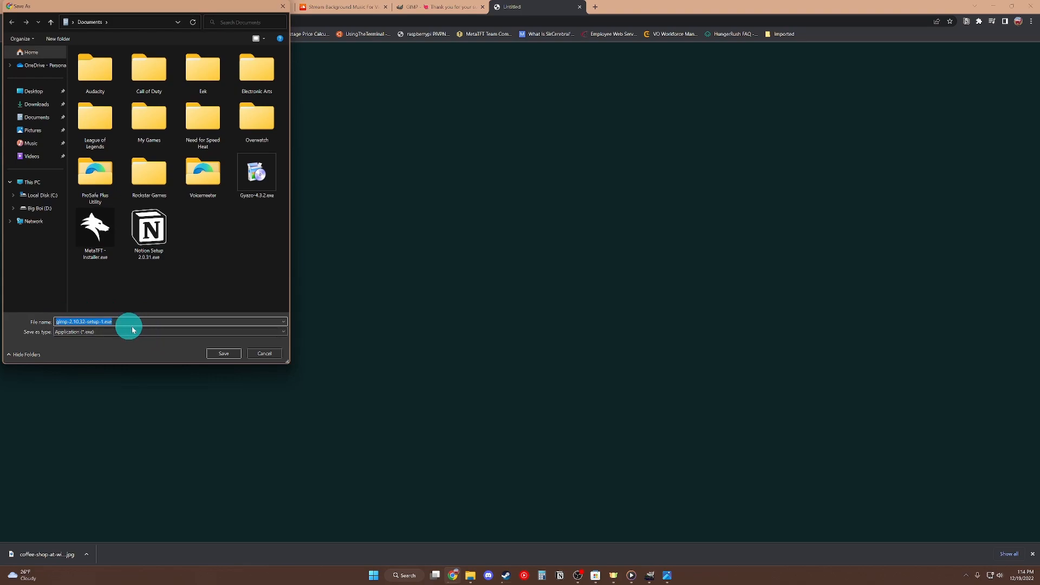
left_click(282, 6)
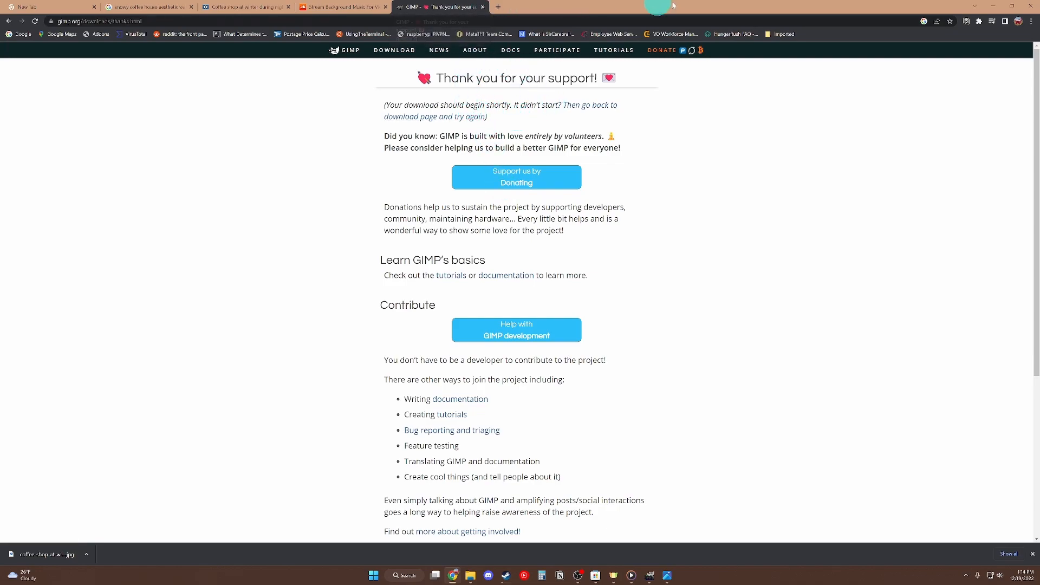
left_click(988, 4)
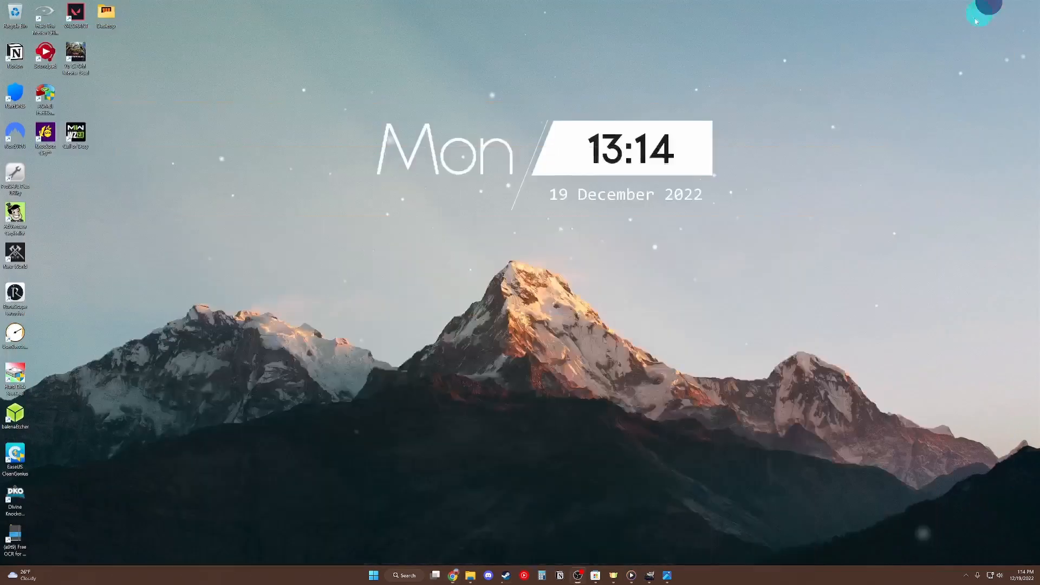
- Switch to the running GIMP session holding the gear sheet image and close it
left_click(651, 575)
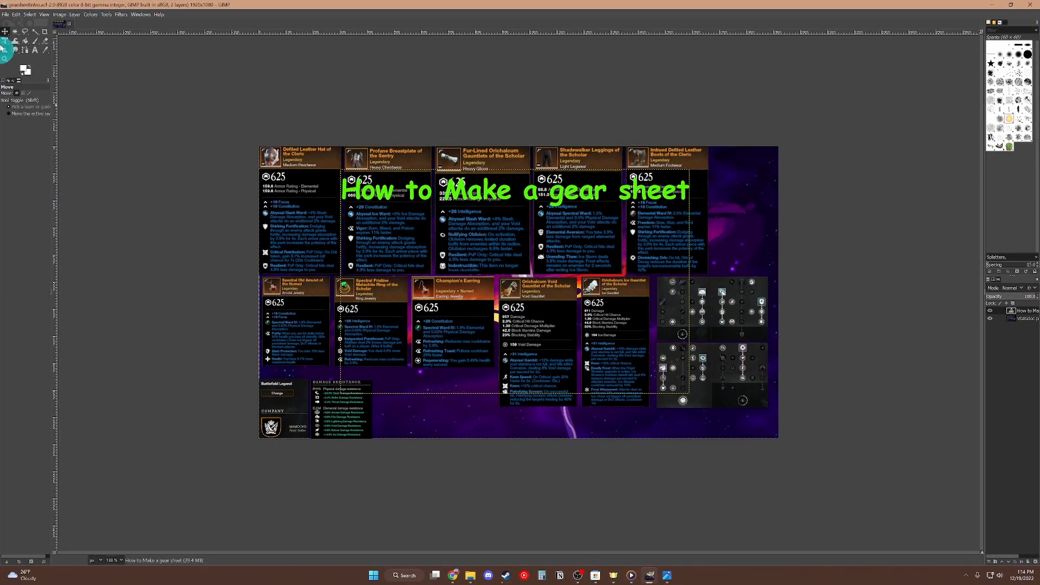
left_click(5, 15)
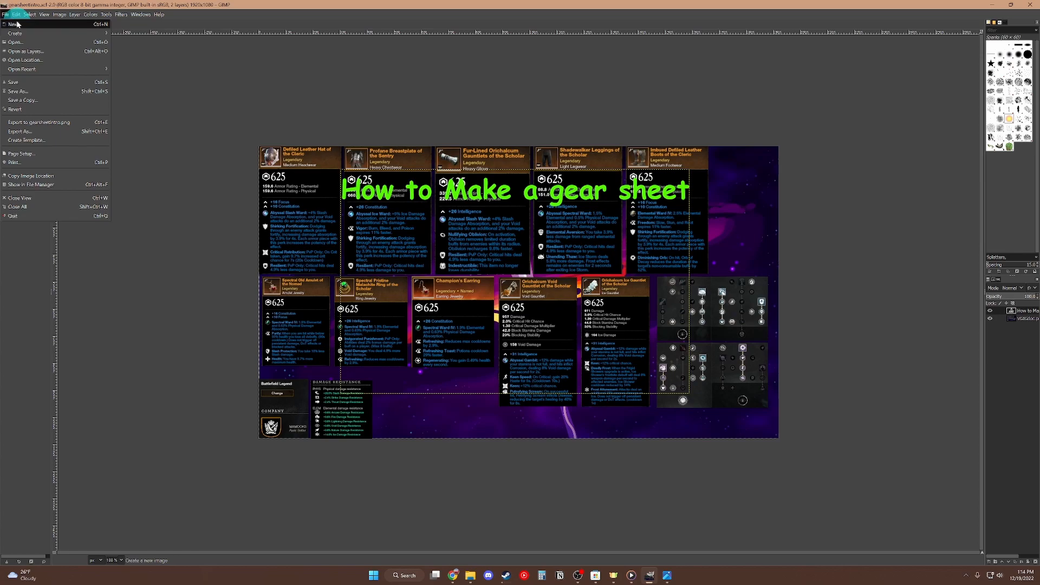
left_click(264, 52)
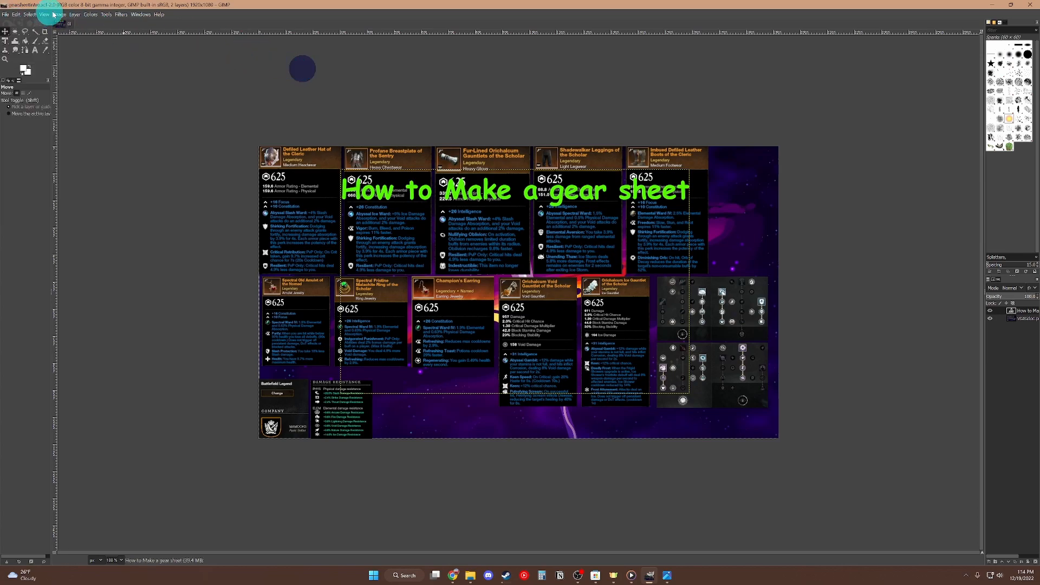
left_click(1034, 10)
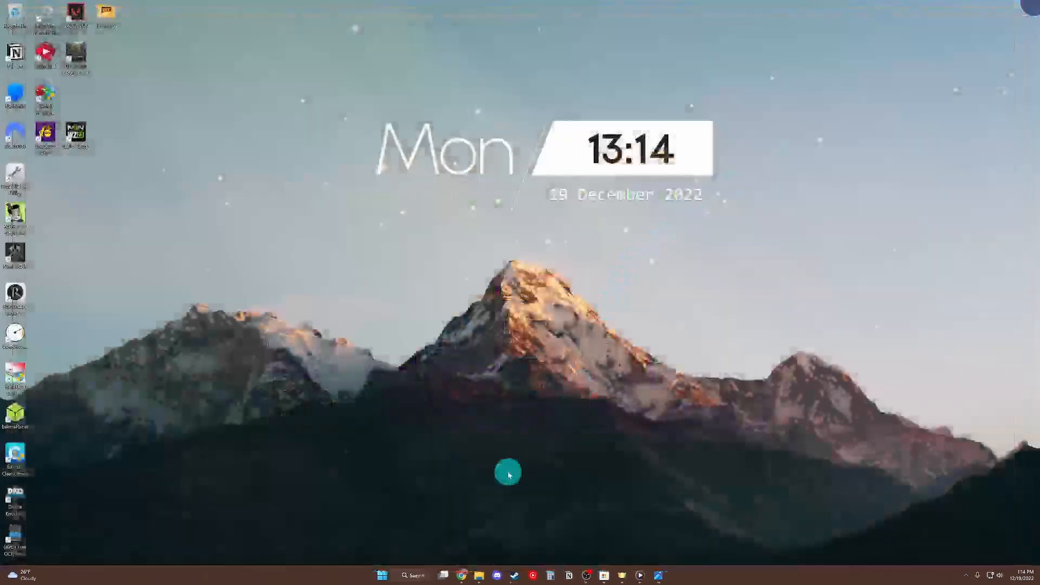
- Search Windows for "gimp" and launch GIMP 2.10.30 with an empty workspace
left_click(414, 576)
type("gimp")
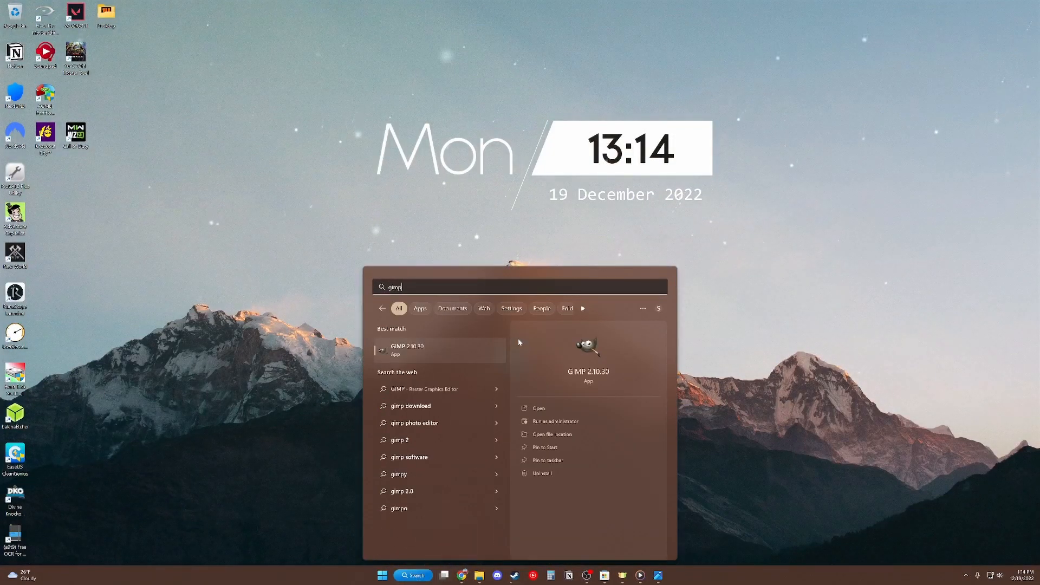
left_click(450, 343)
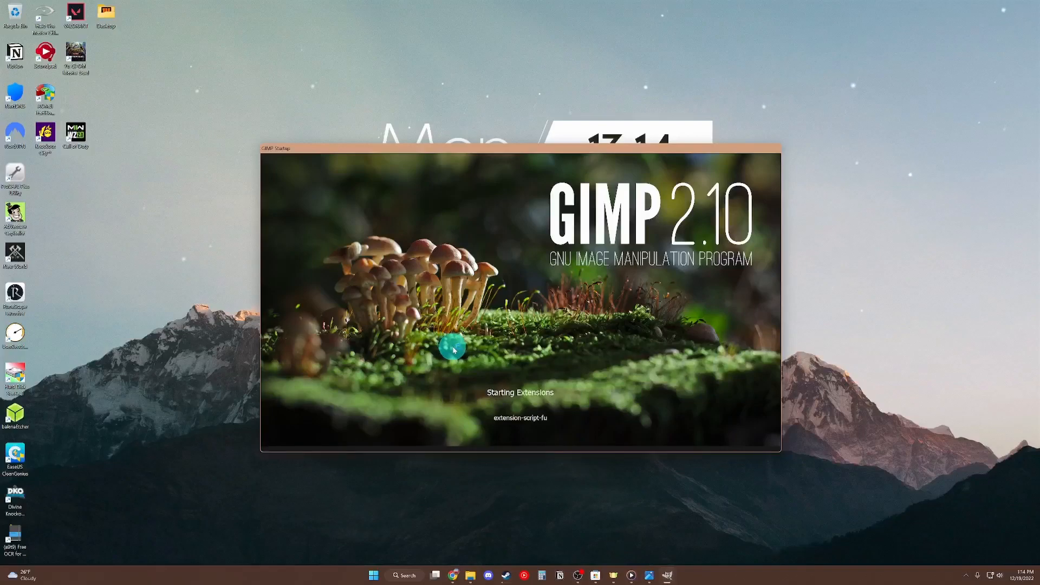
left_click_drag(1039, 32, 437, 1)
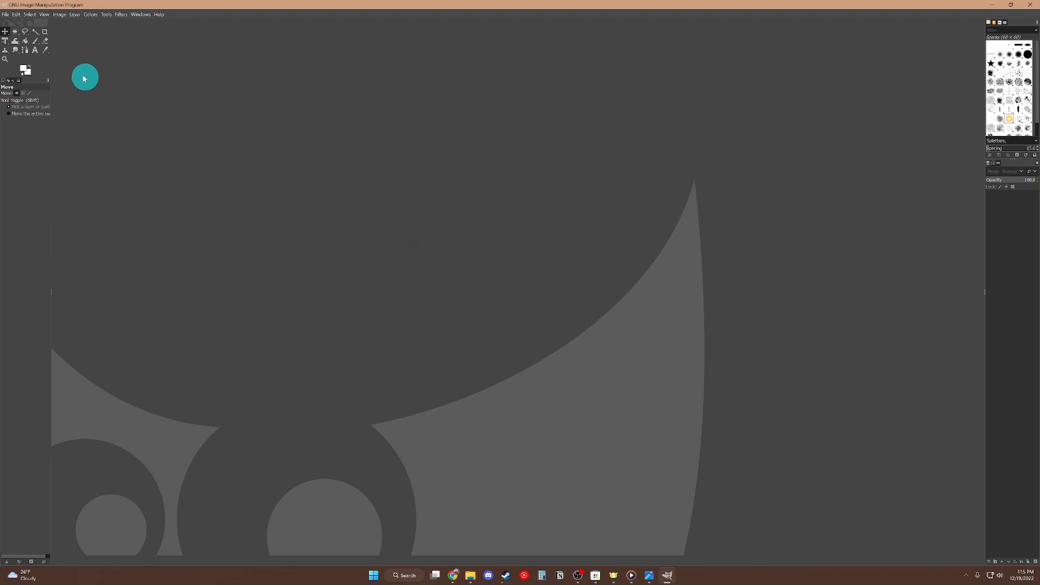
- Create a new 1920 × 1080 px image filled with transparency
left_click(7, 16)
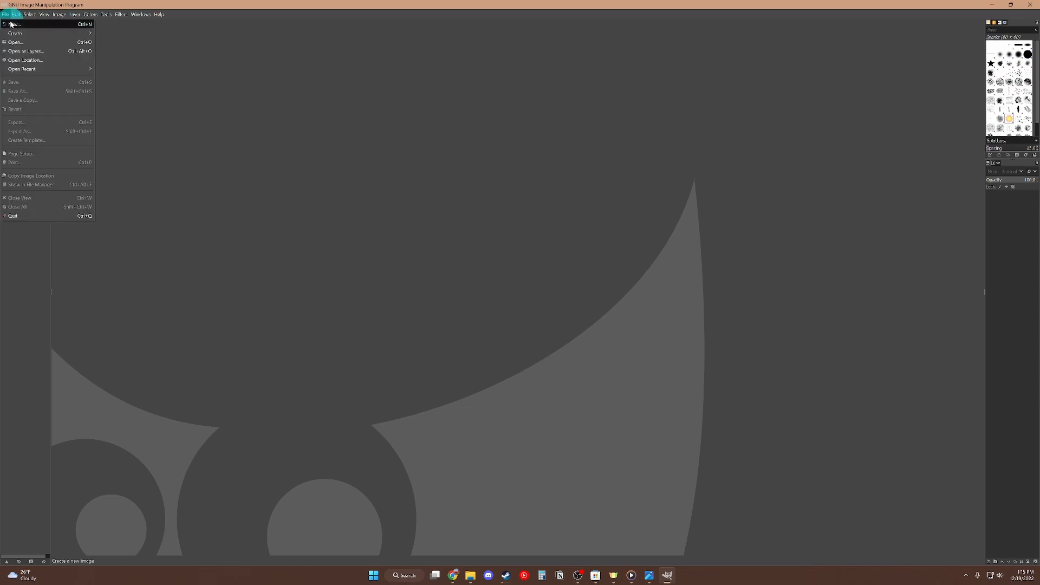
left_click(12, 25)
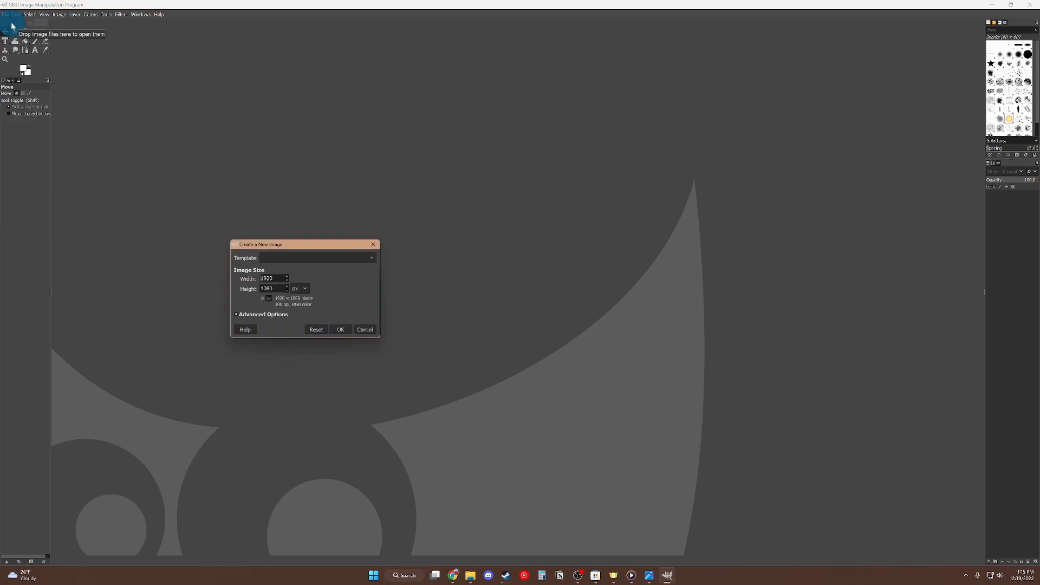
left_click(259, 318)
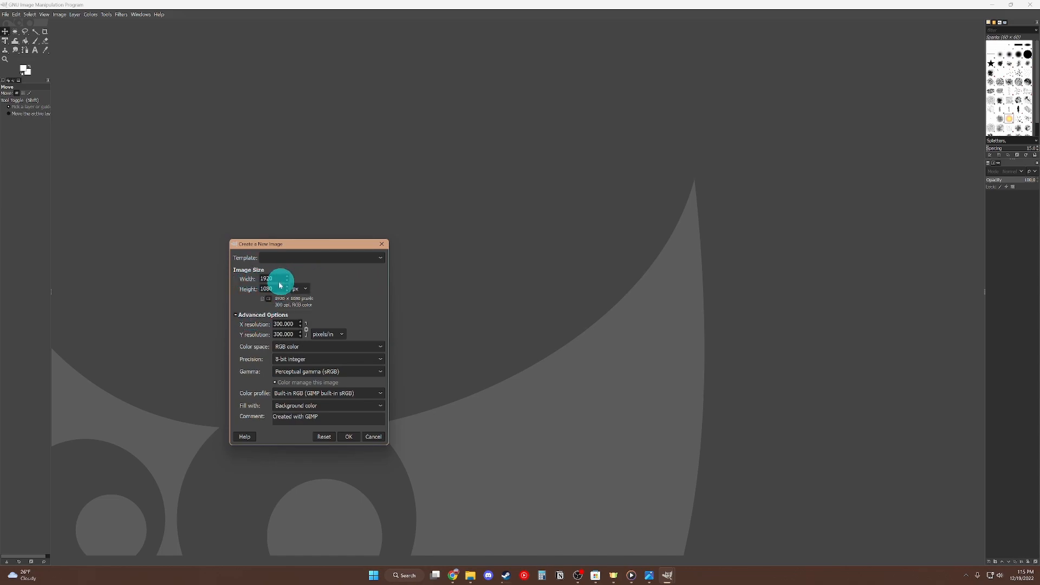
left_click_drag(274, 279, 342, 290)
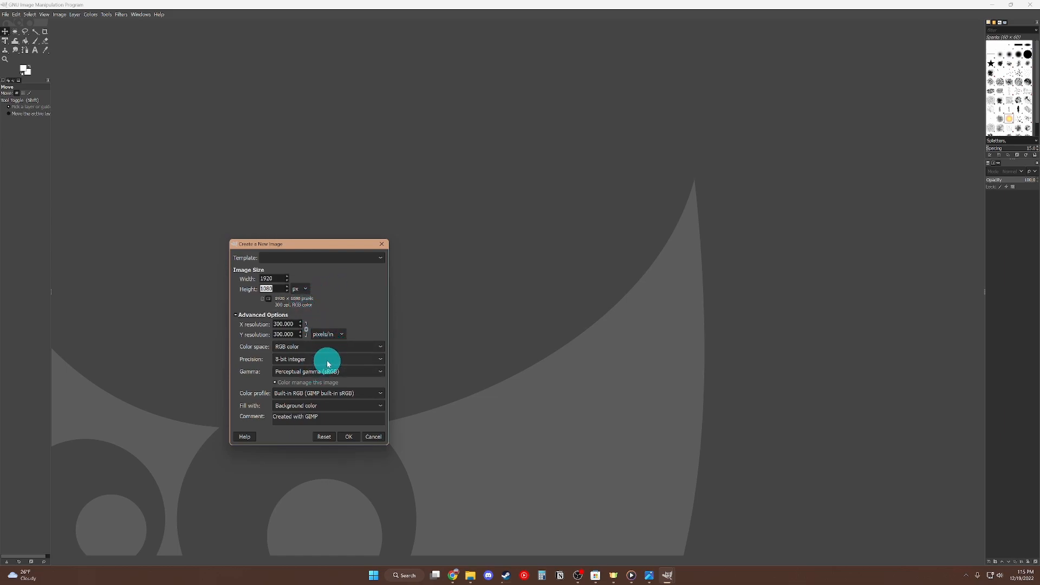
double_click(271, 279)
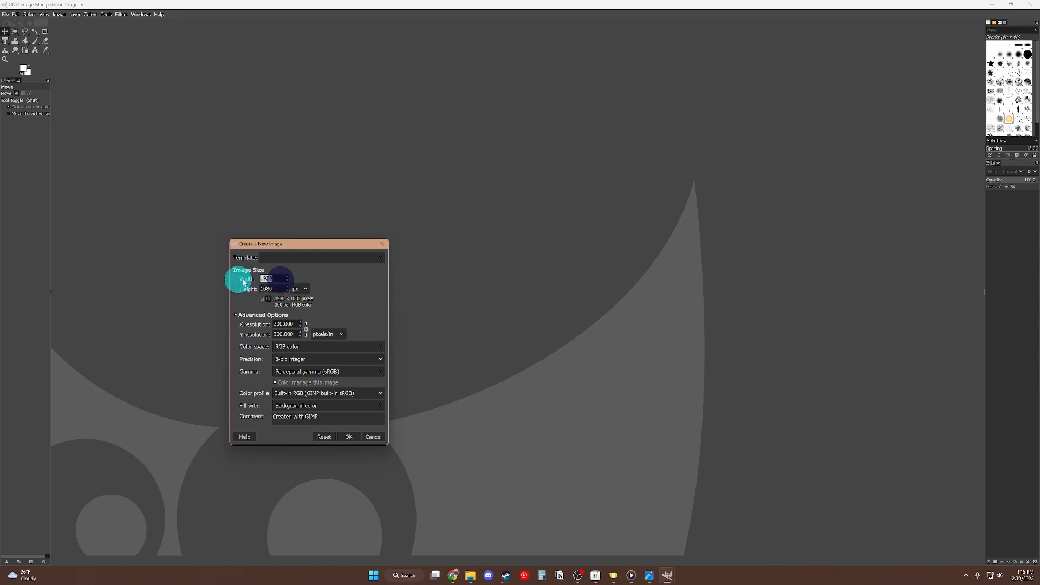
left_click(382, 408)
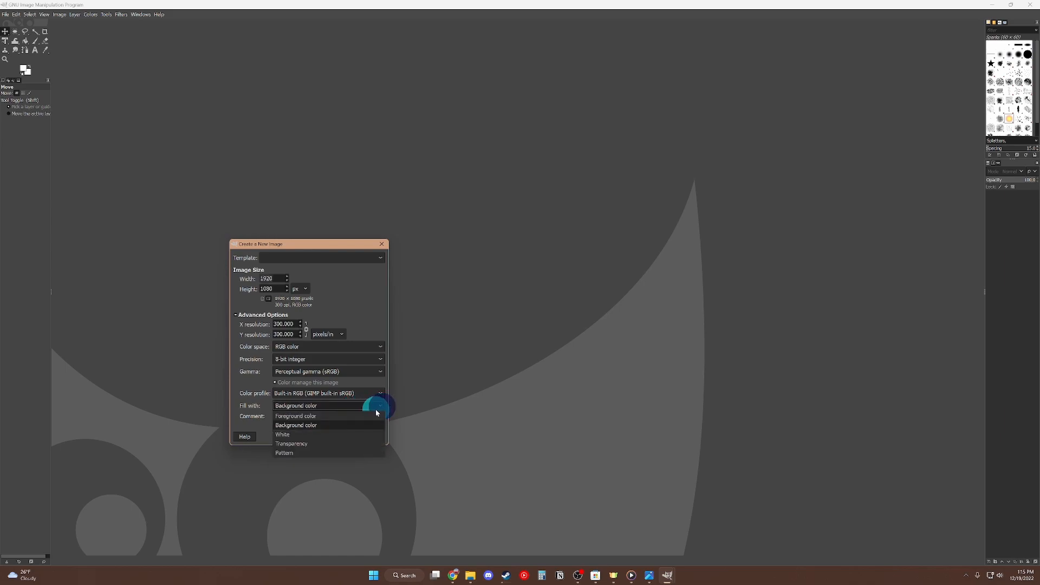
left_click(301, 445)
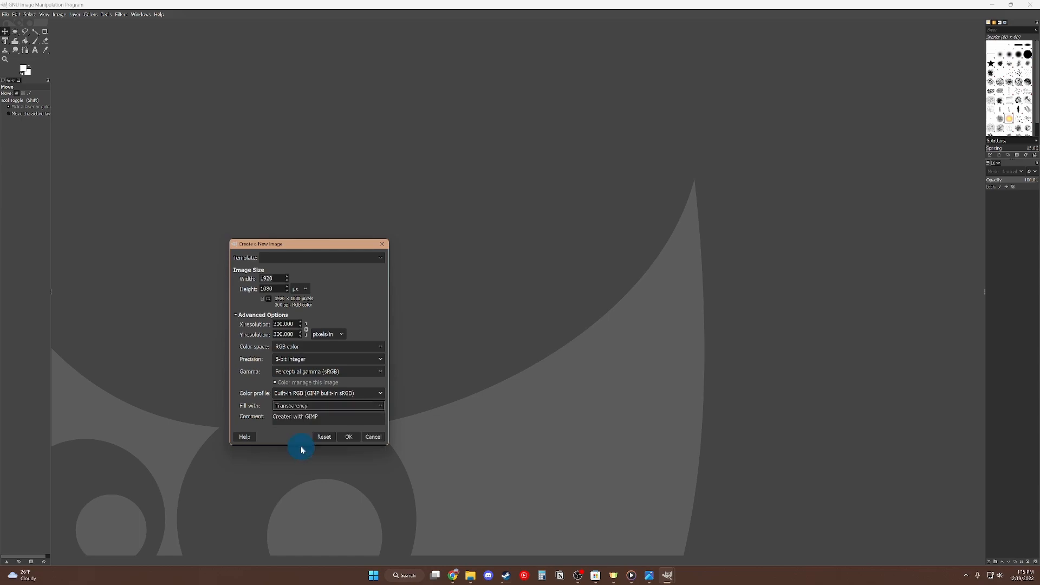
left_click(350, 437)
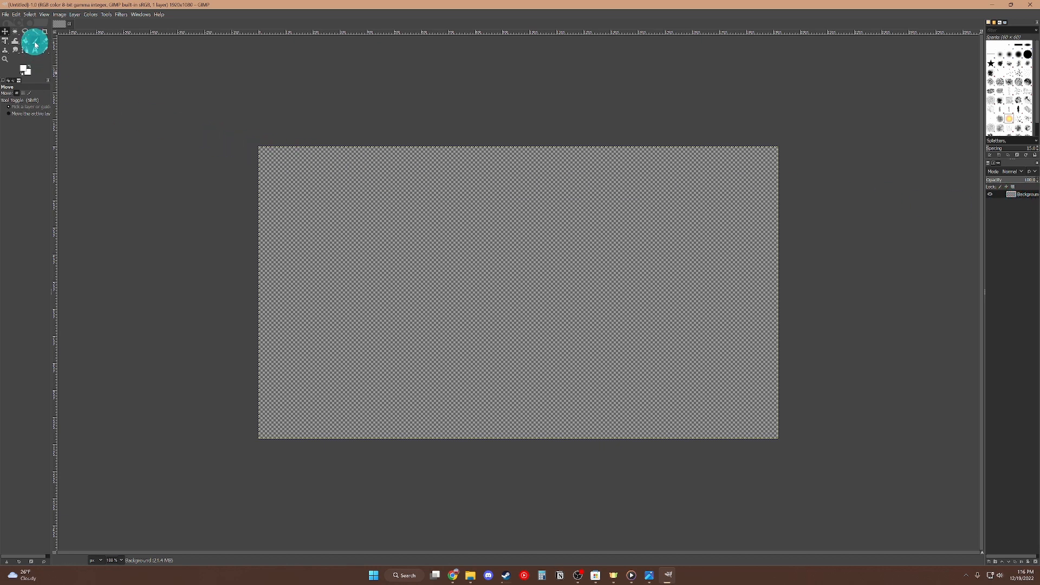
- Open coffee-shop-at-winter-during-nightime-digital-art_1920x1080_xtrafondos.com.jpg from the Documents folder as a new layer
left_click(7, 15)
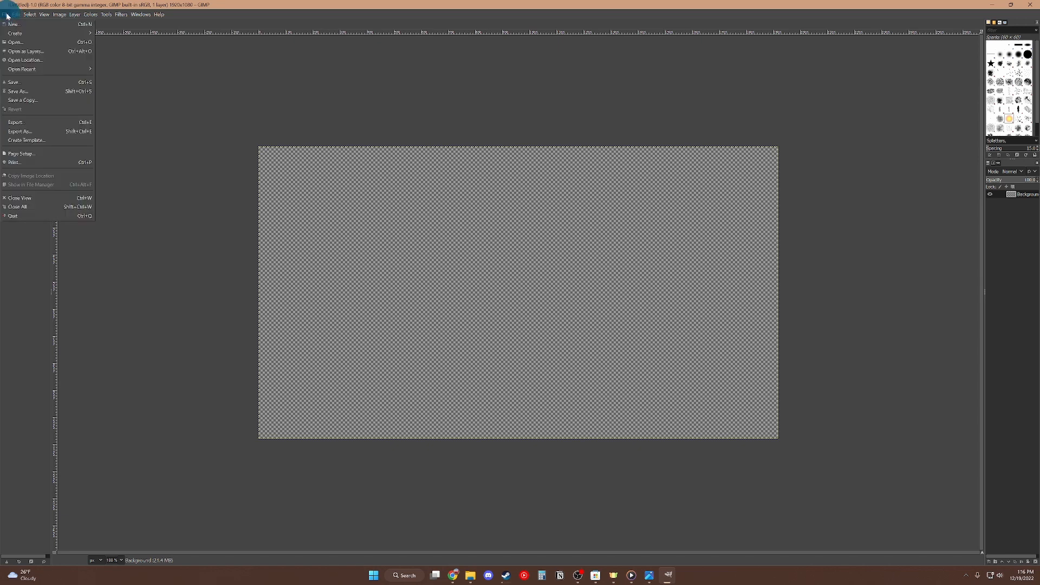
left_click(41, 54)
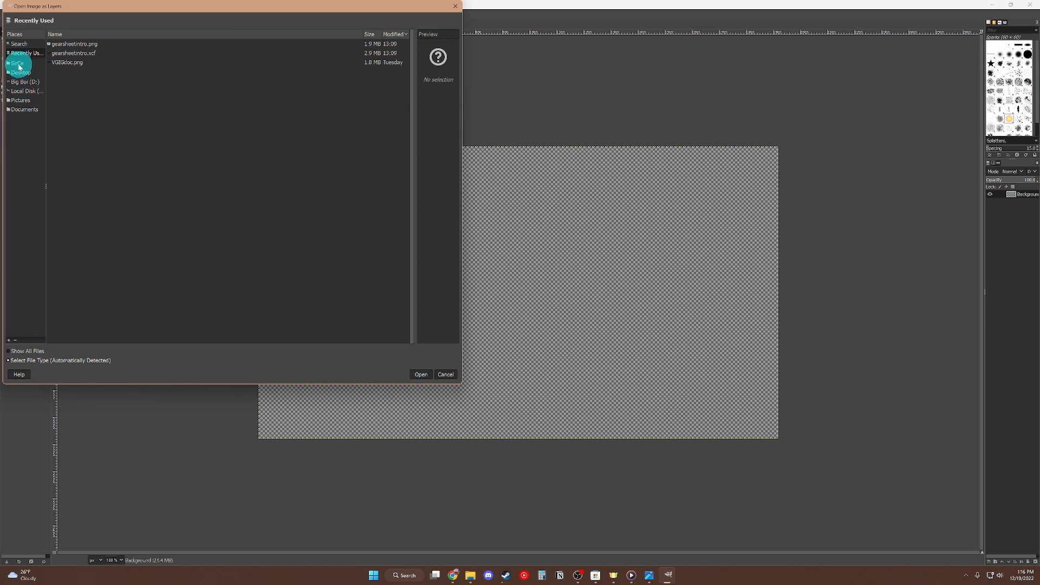
left_click(18, 65)
left_click(65, 81)
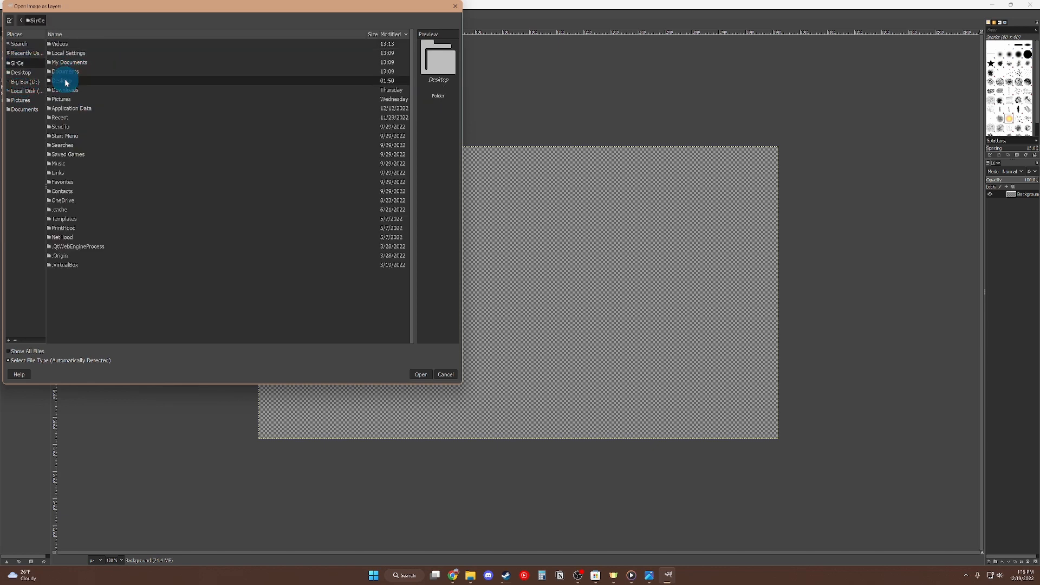
double_click(65, 81)
left_click(19, 64)
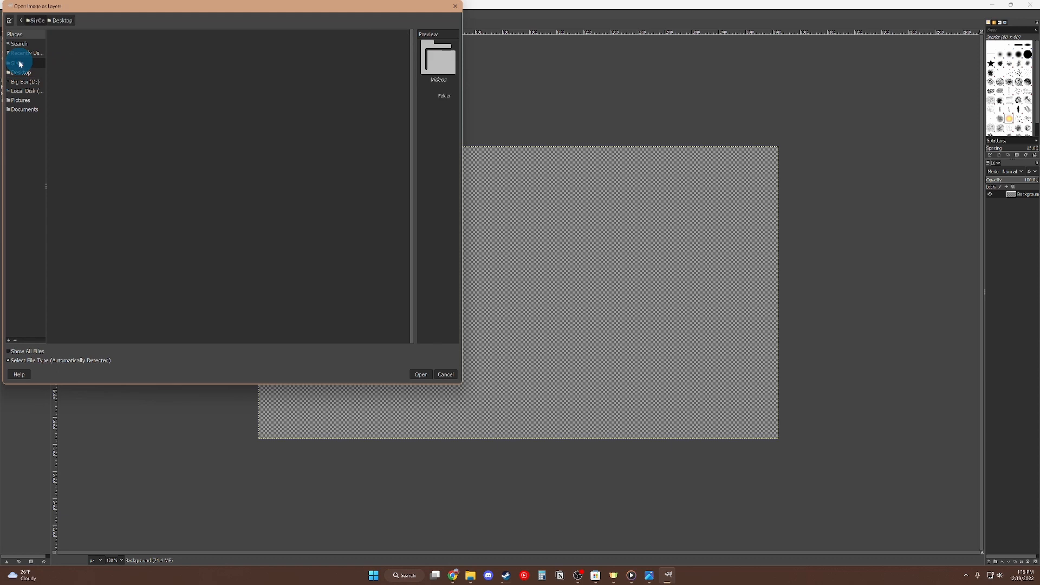
double_click(69, 90)
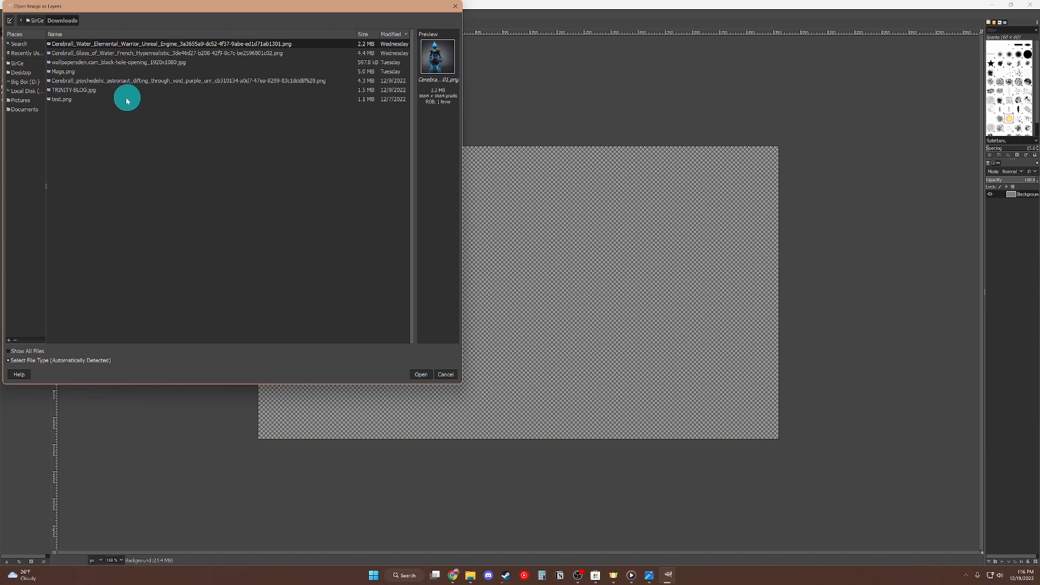
left_click(23, 110)
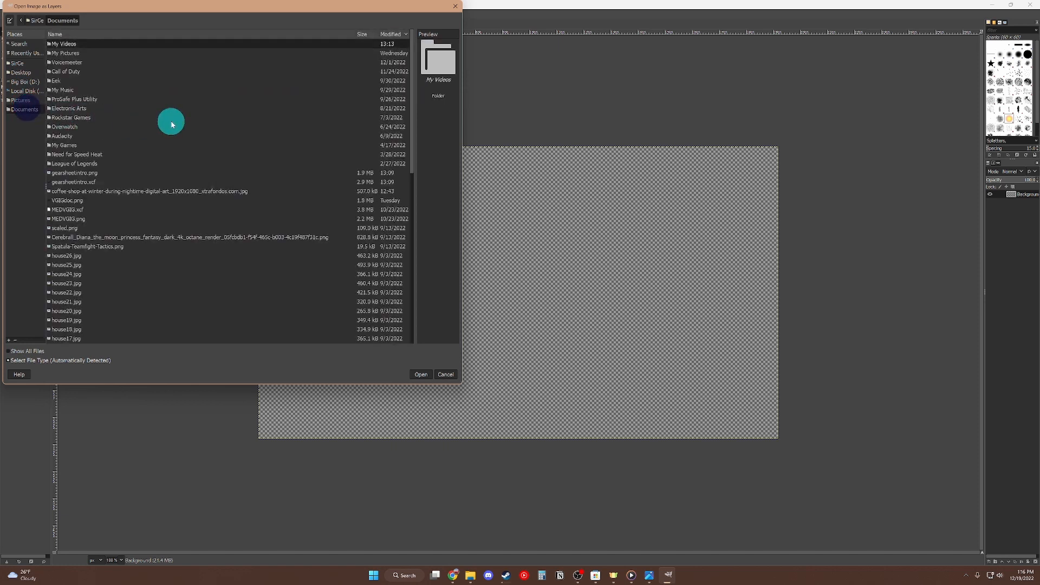
left_click(145, 191)
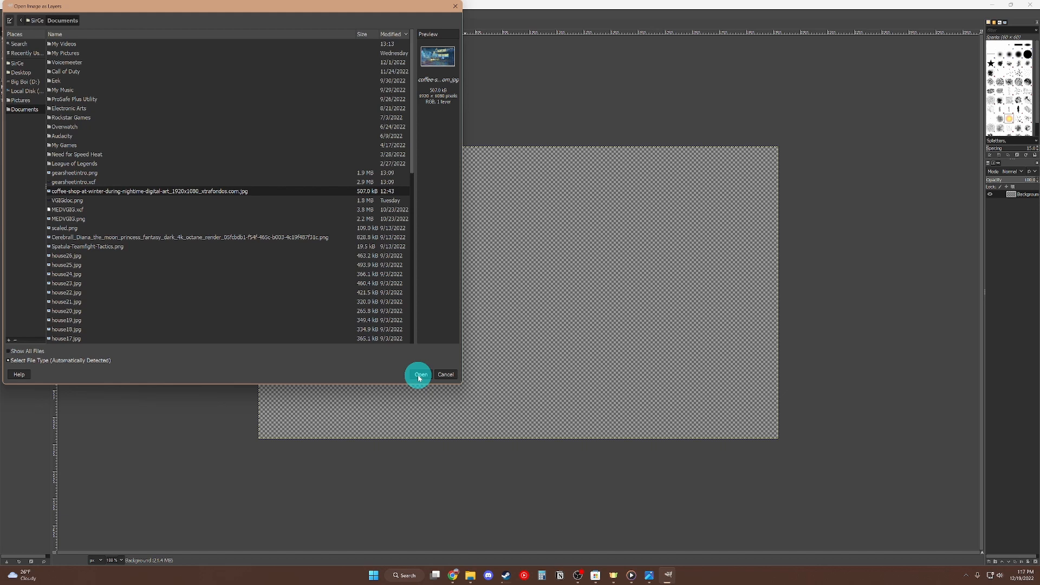
left_click(419, 378)
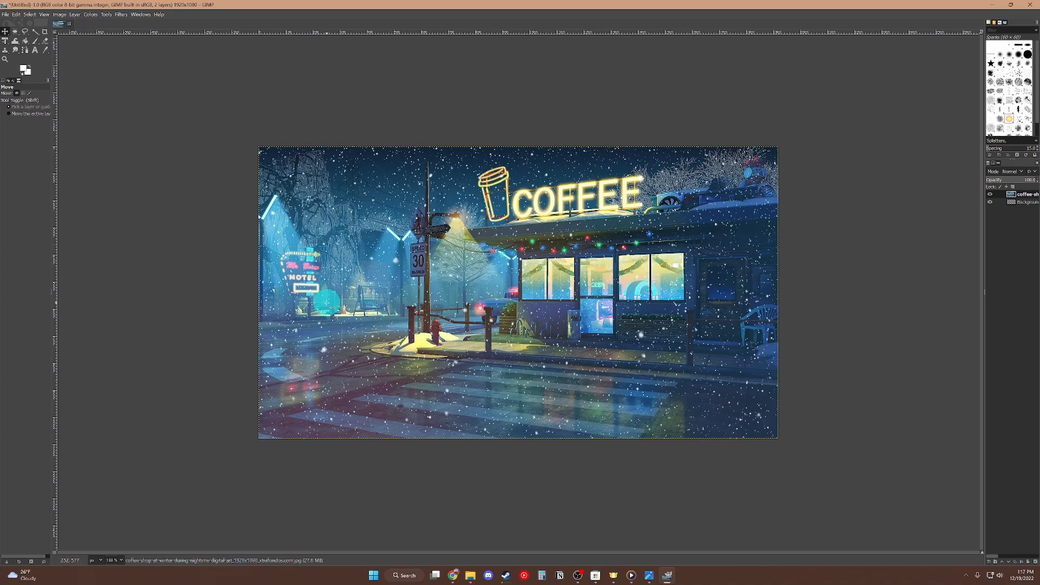
- Switch to Steam, launch New World, continue into the game world and open the character's inventory
left_click(507, 576)
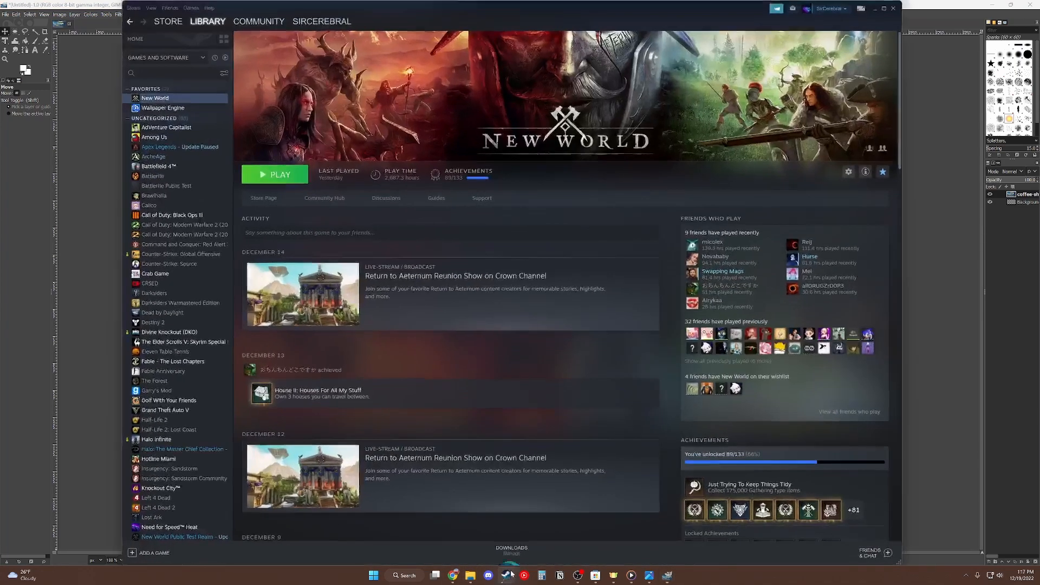
left_click(285, 185)
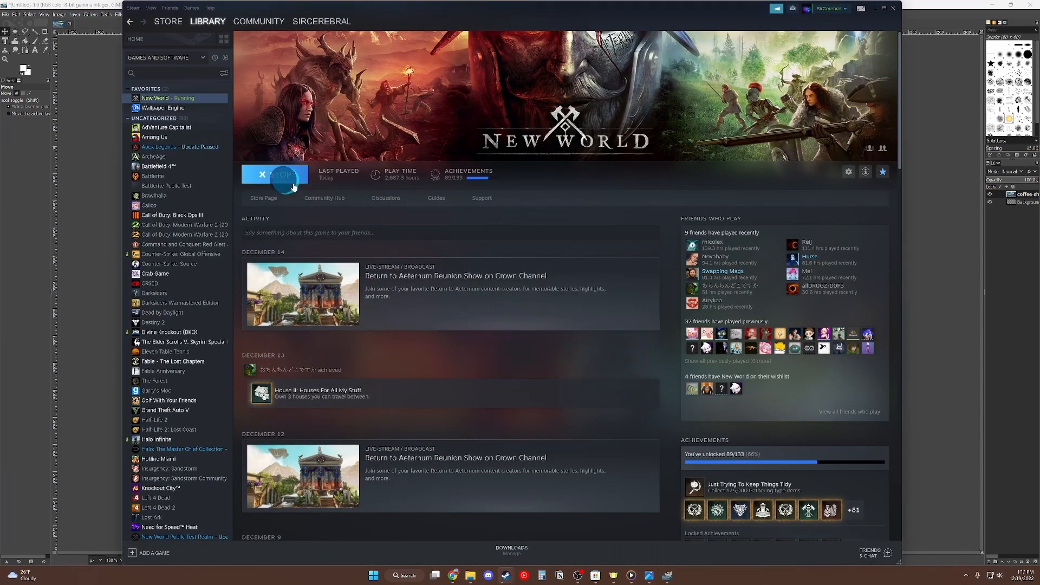
left_click(875, 8)
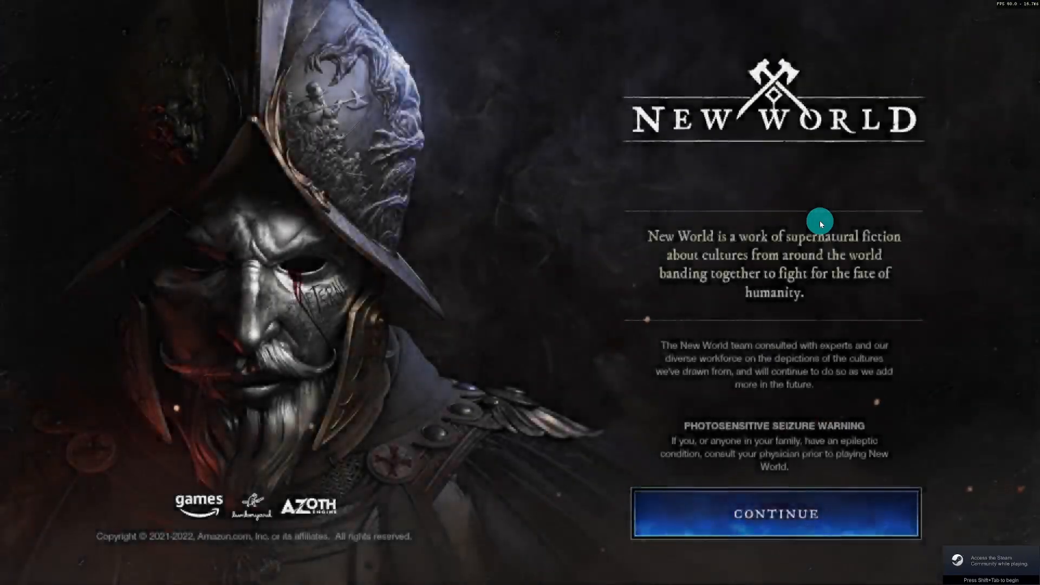
left_click(802, 515)
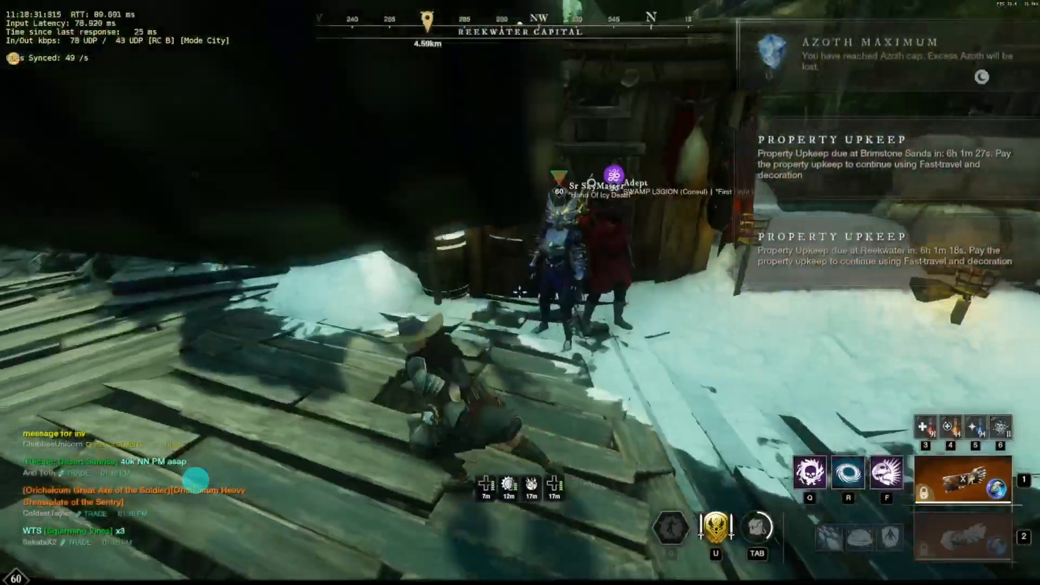
key("Tab")
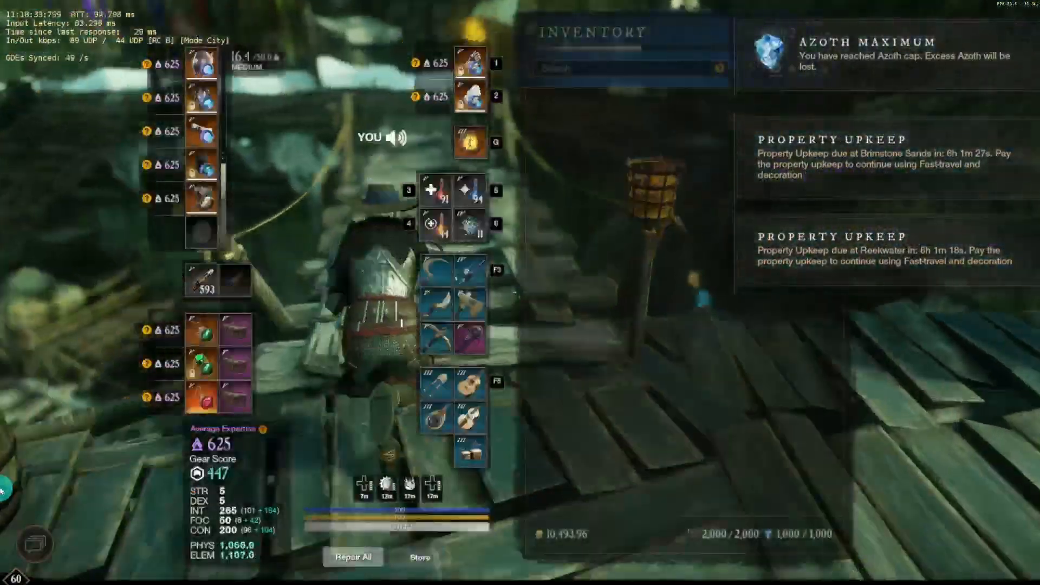
left_click(565, 407)
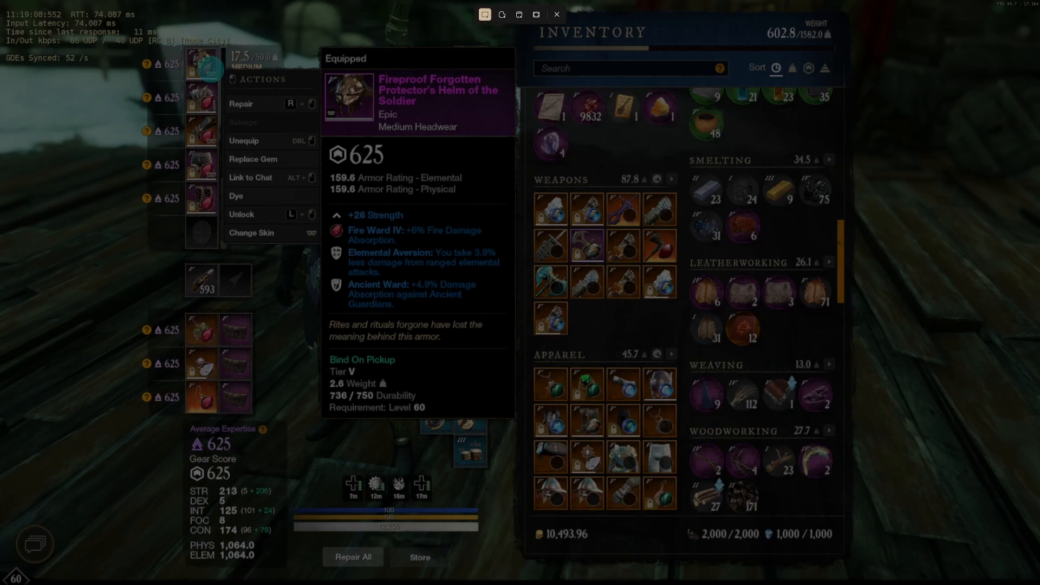
- Snip the equipped helm's tooltip from its name through the Ancient Ward perk, and paste it into the GIMP image as a new layer
left_click_drag(319, 68, 514, 314)
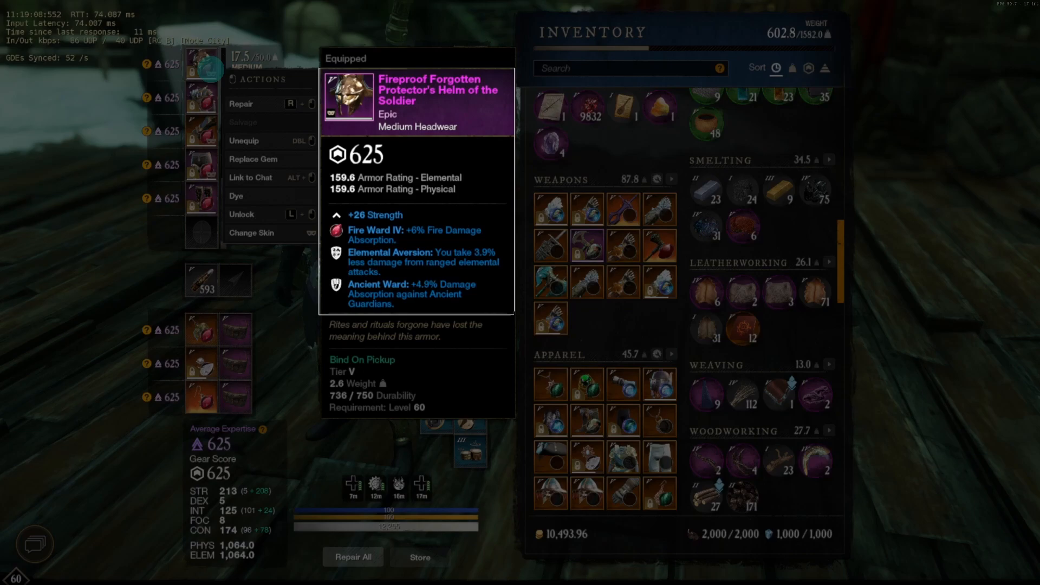
left_click_drag(514, 314, 515, 314)
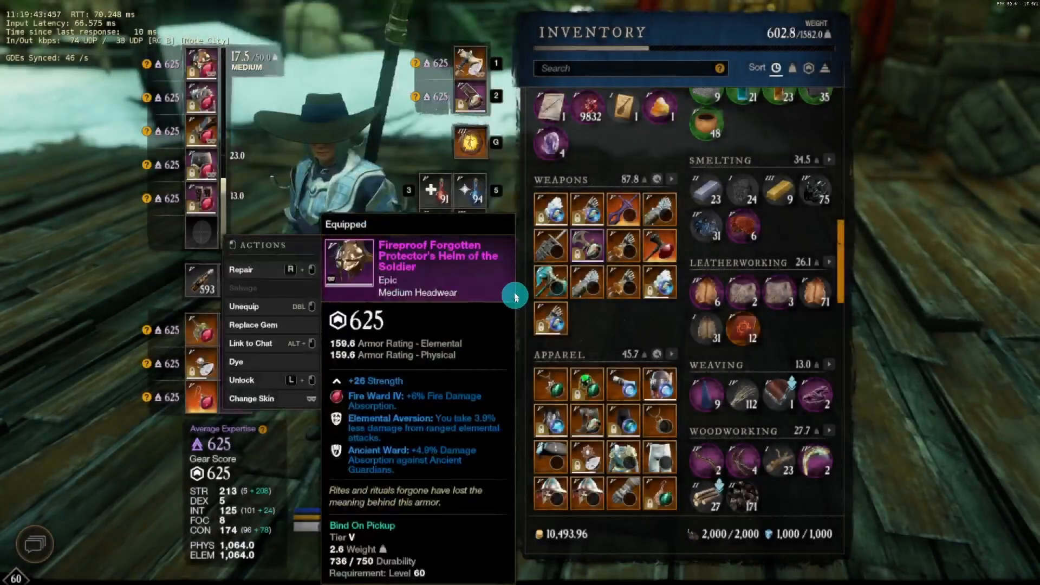
key("alt+Tab")
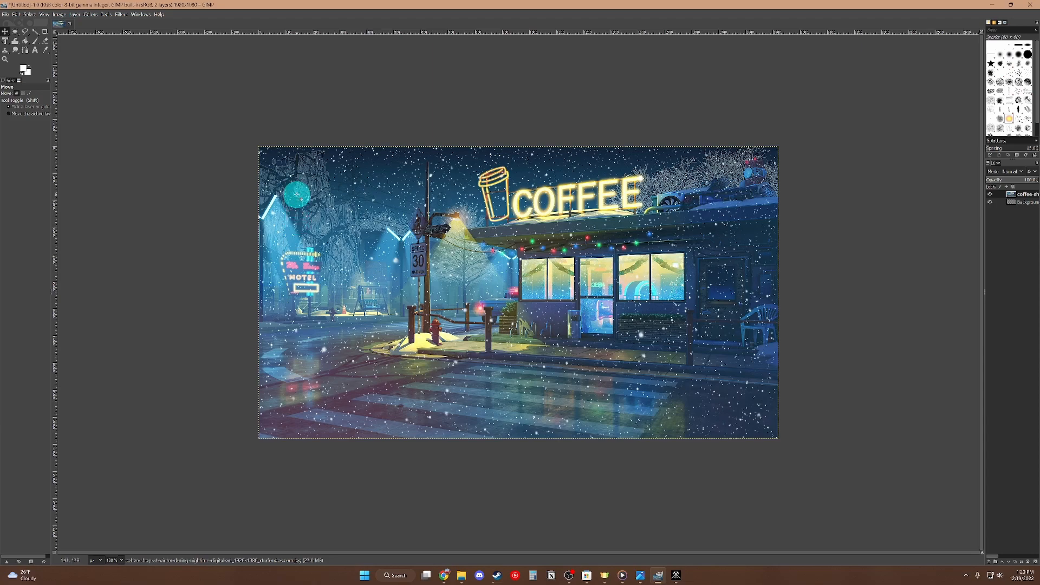
right_click(299, 196)
mouse_move(319, 214)
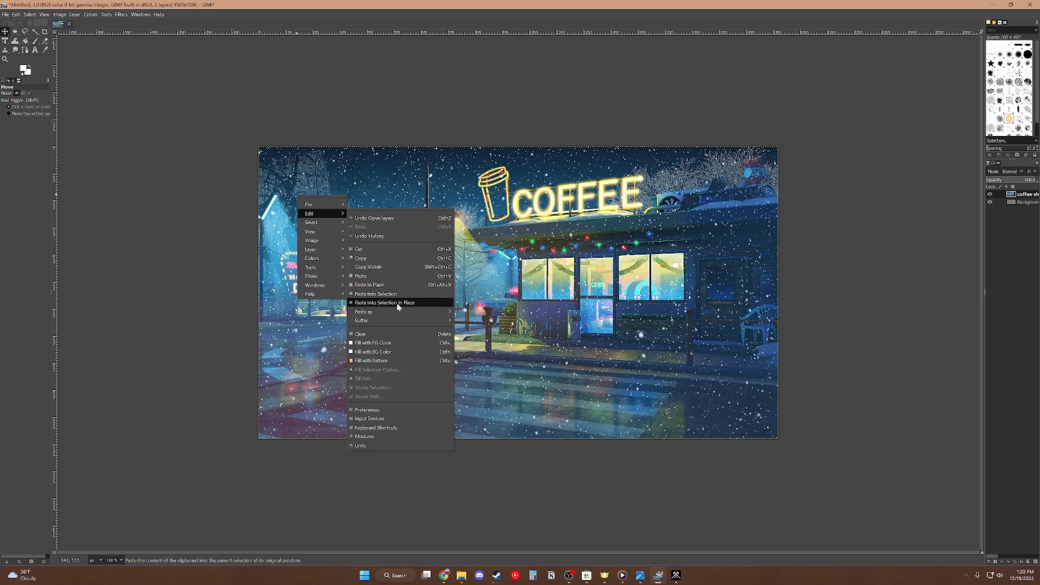
mouse_move(395, 314)
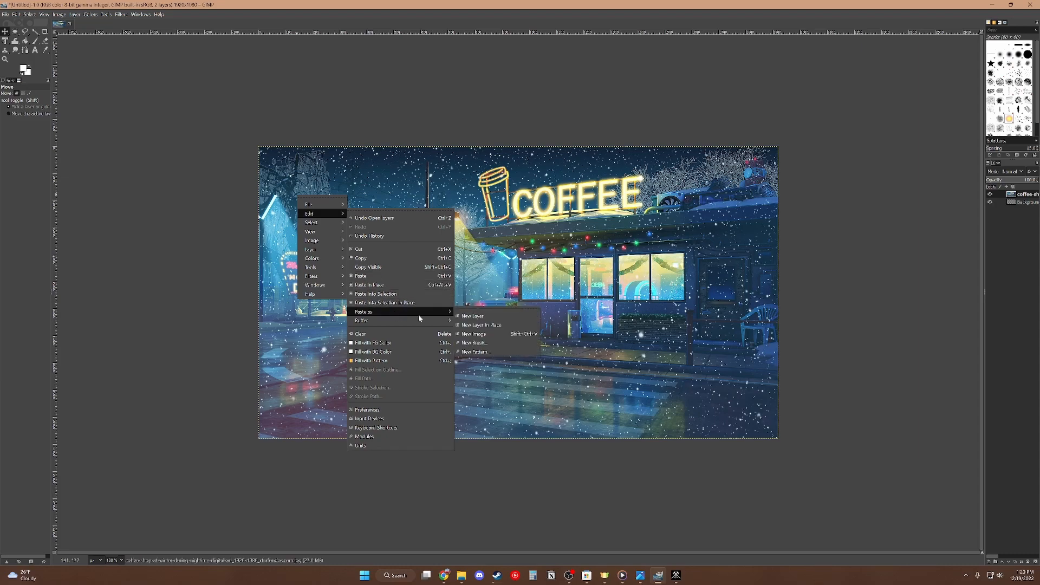
left_click(473, 319)
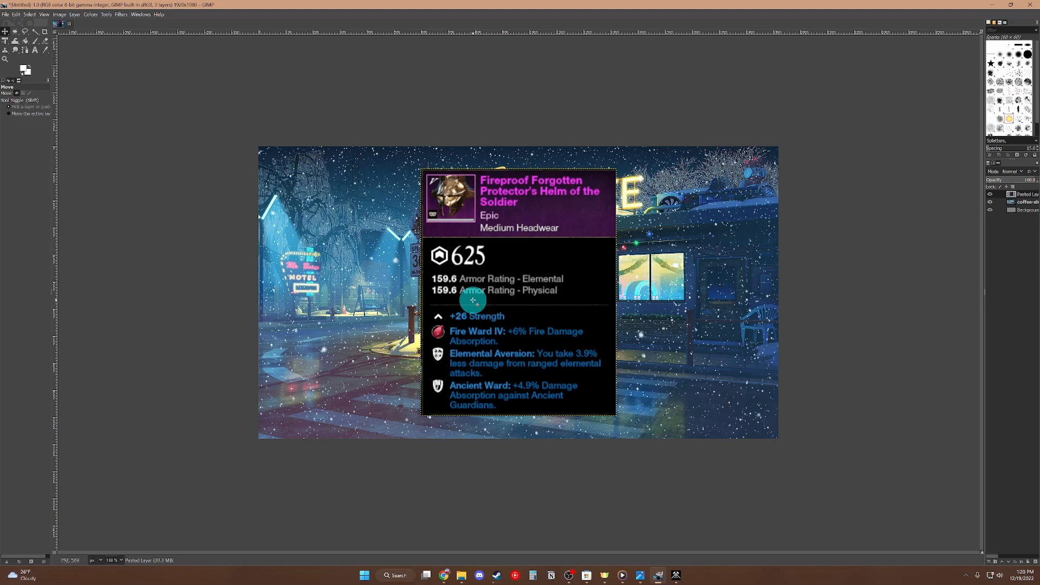
- Shrink the helm tooltip layer to about 30% with Unified Transform and place it in the lower-left corner of the canvas
left_click(7, 42)
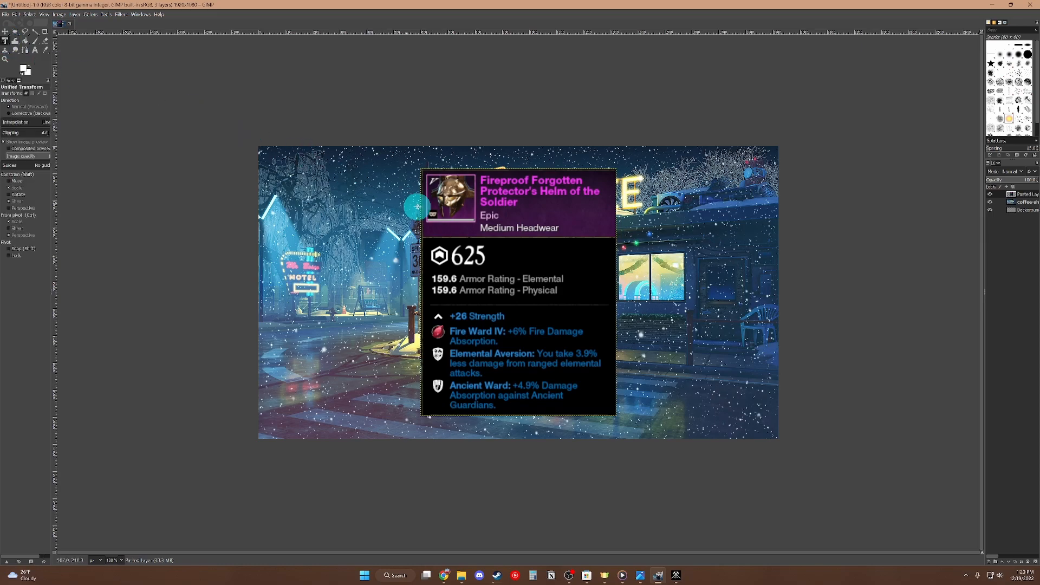
left_click(483, 248)
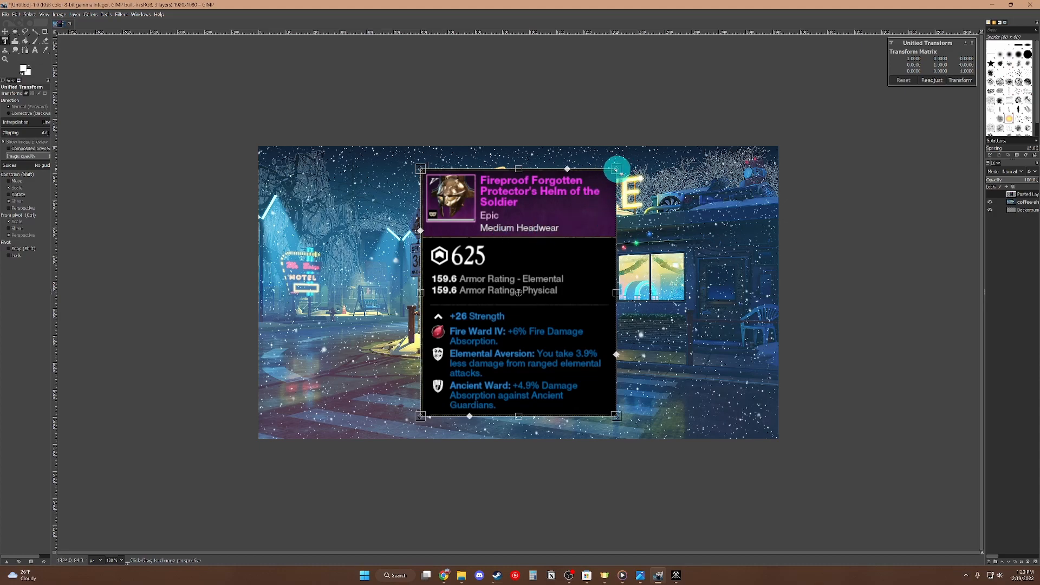
left_click_drag(616, 170, 579, 224)
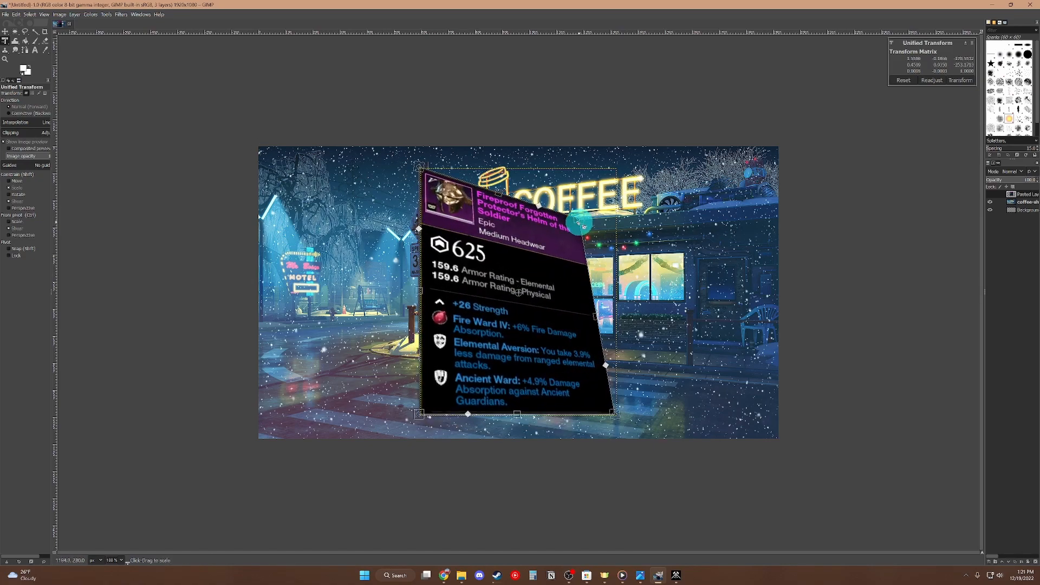
key("ctrl+z")
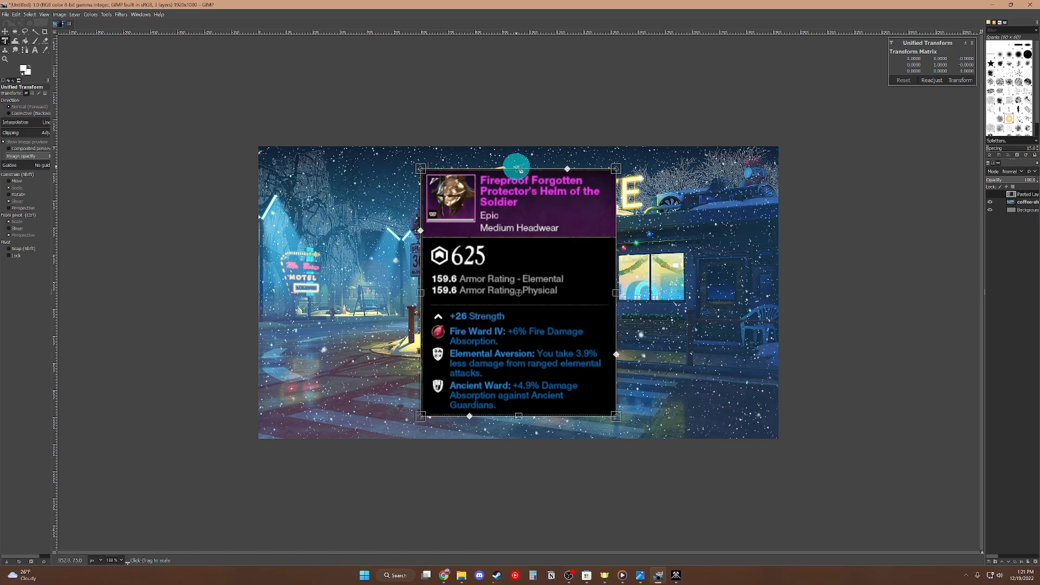
left_click_drag(519, 170, 323, 188)
left_click_drag(321, 187, 314, 182)
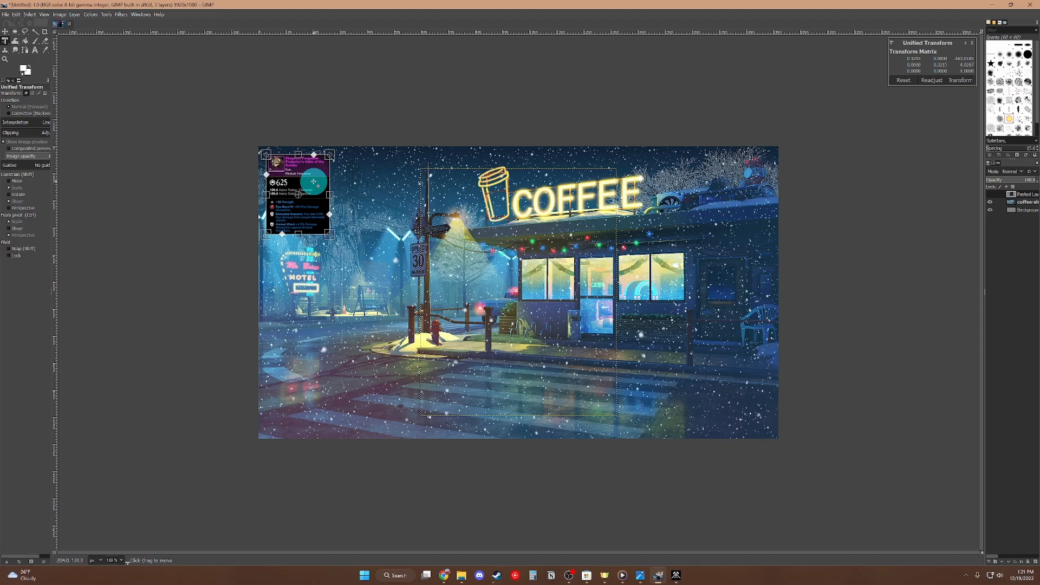
left_click_drag(318, 186, 317, 383)
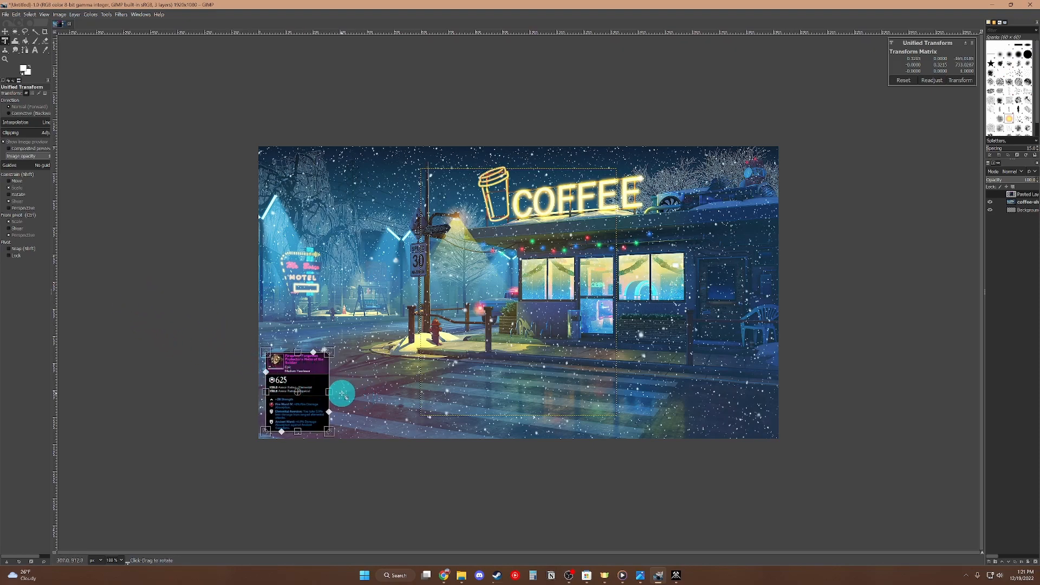
left_click_drag(301, 349, 306, 381)
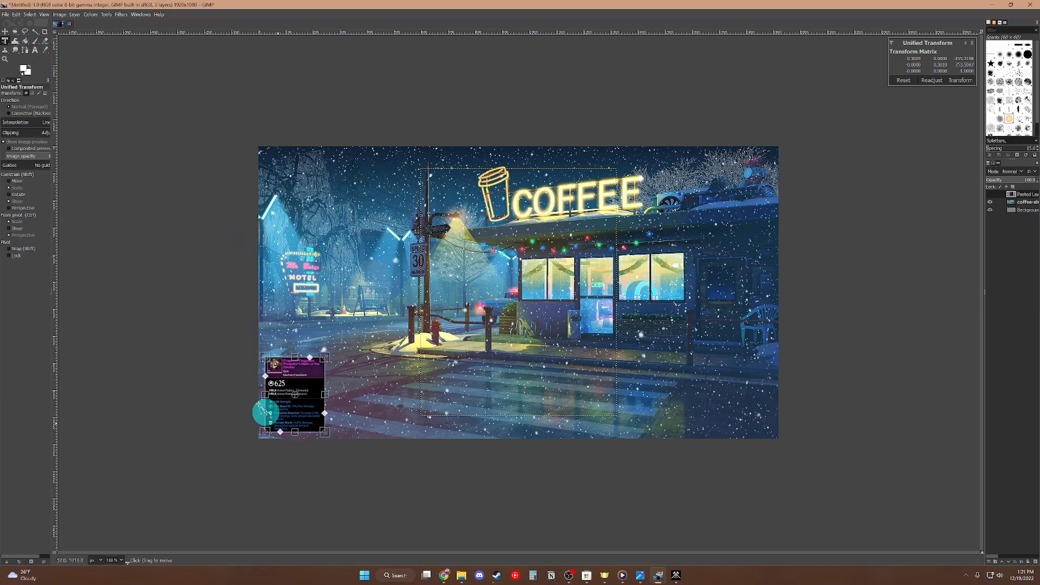
left_click(9, 32)
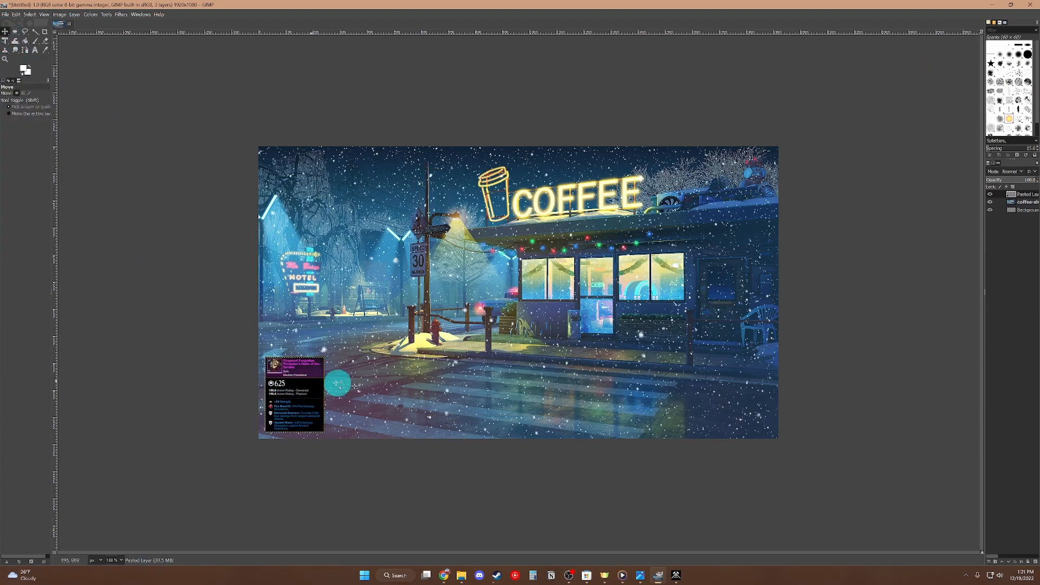
- Switch to New World and snip the equipped chestplate's tooltip from its name through the Ancient Ward perk
left_click(676, 576)
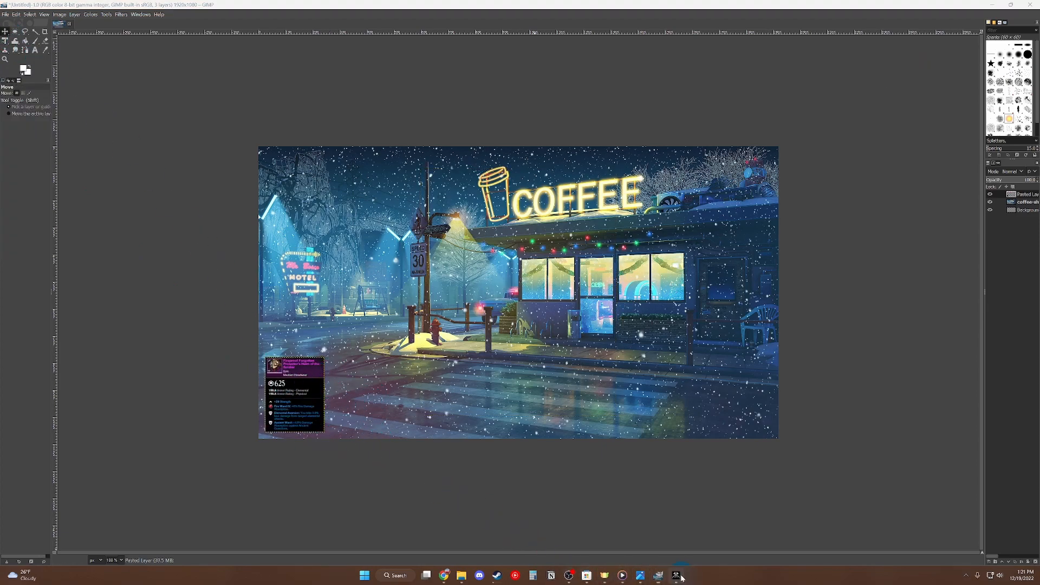
right_click(204, 104)
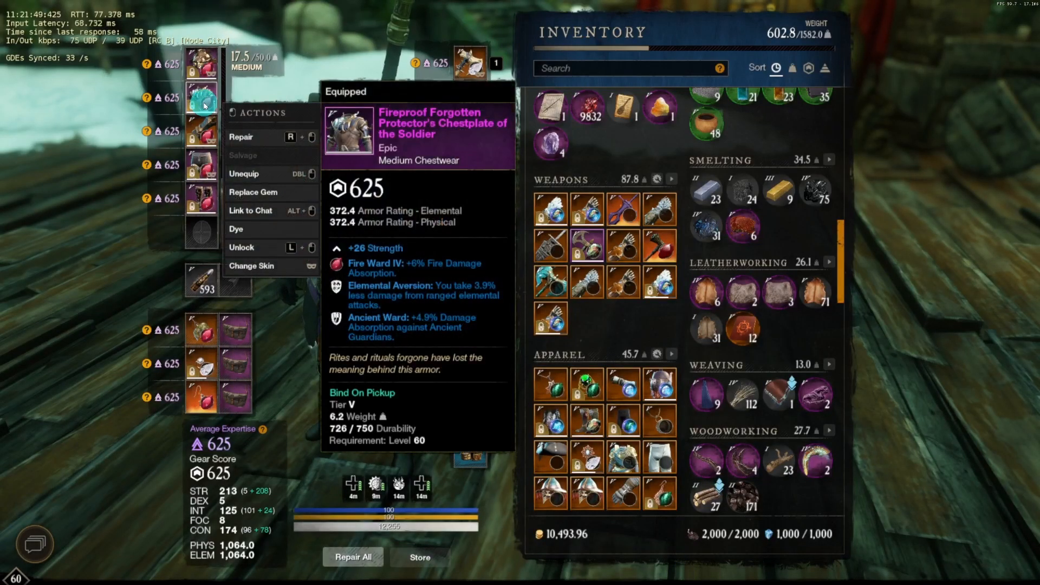
key("super+shift+s")
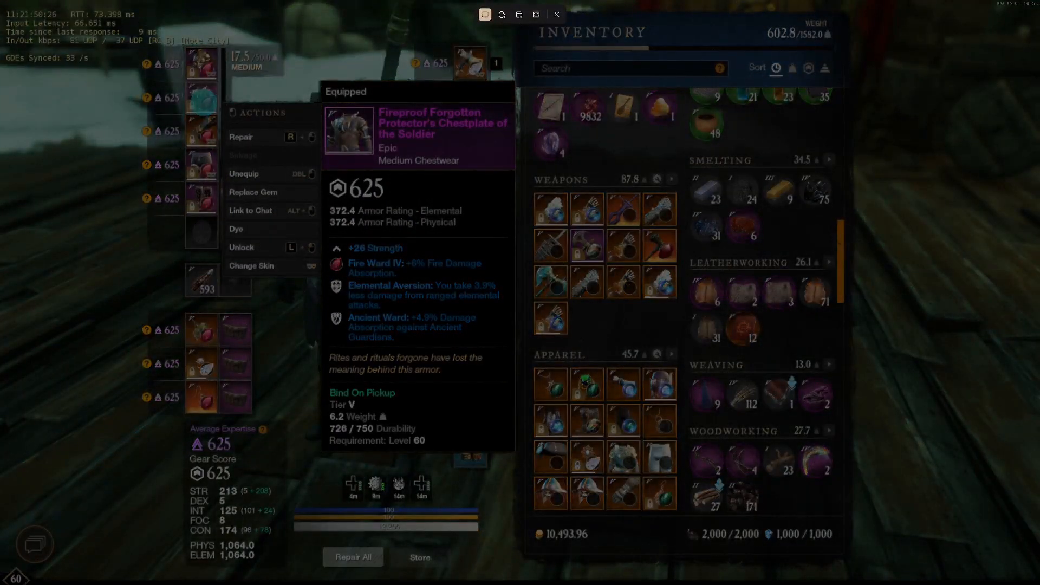
left_click_drag(319, 102, 515, 347)
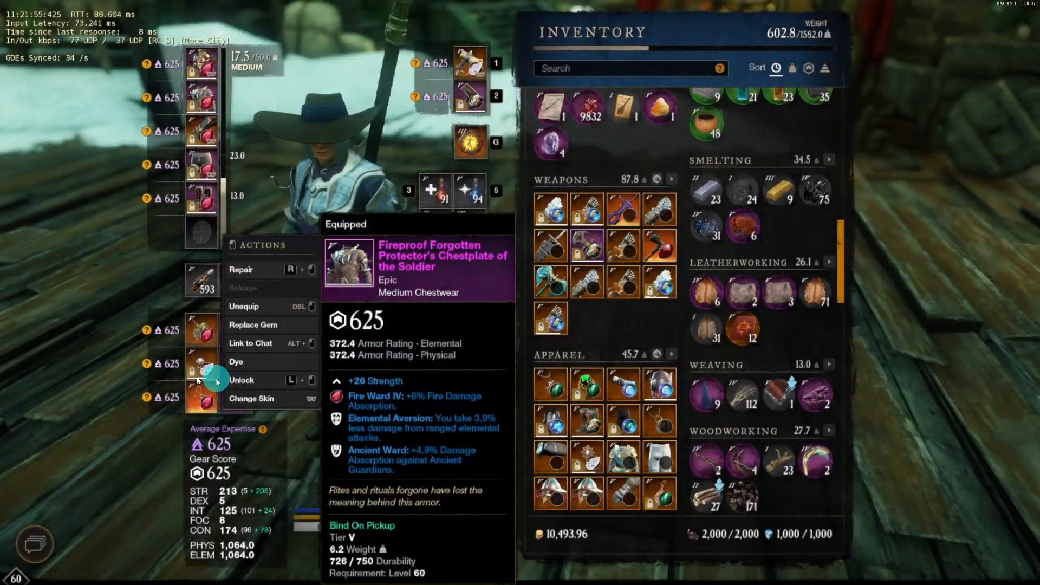
- Return to GIMP, paste the chestplate snip as a new layer and move it to the middle of the canvas
key("alt+Tab")
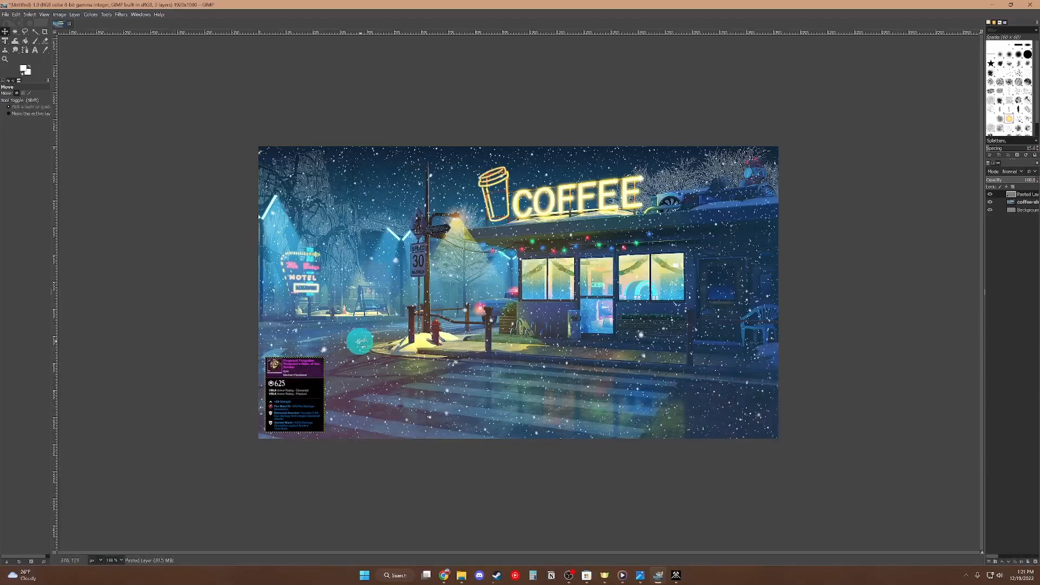
right_click(379, 359)
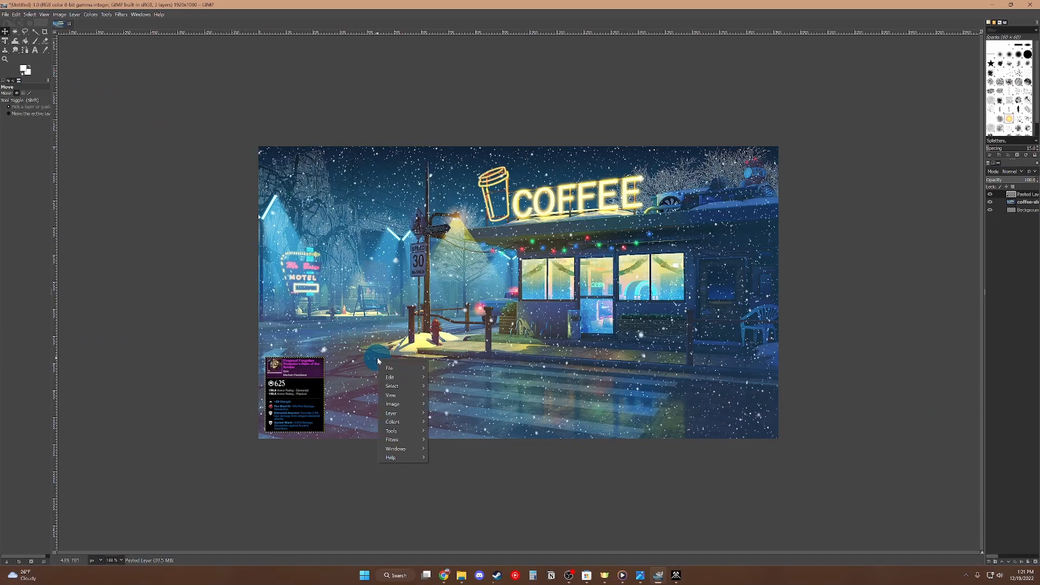
mouse_move(400, 382)
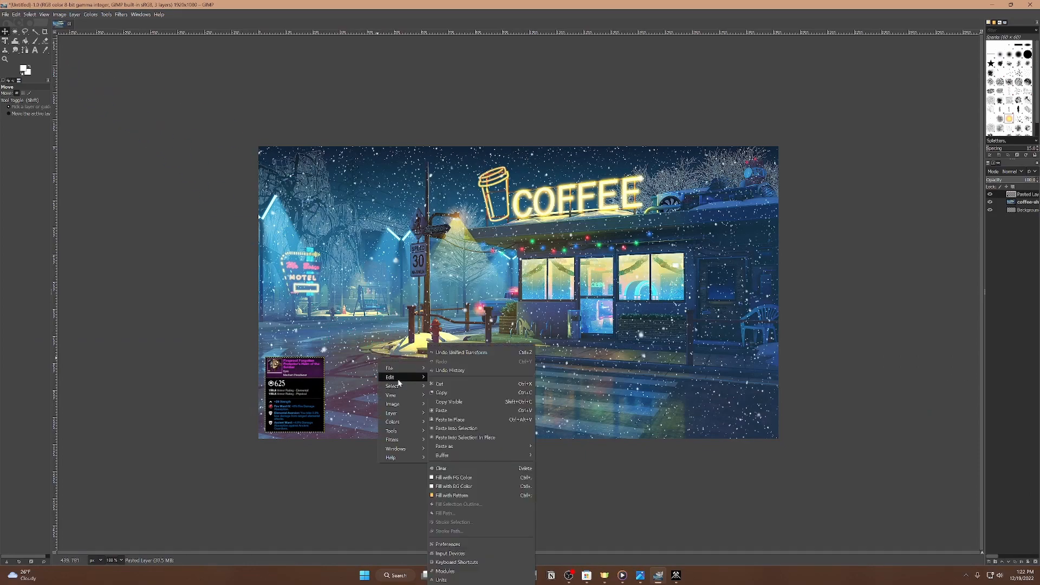
mouse_move(506, 446)
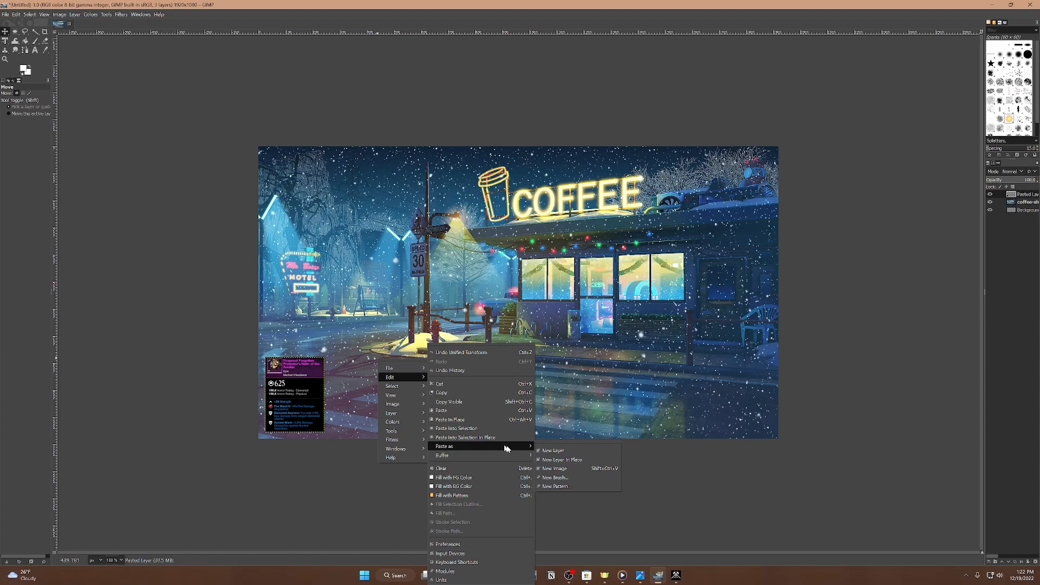
left_click(562, 460)
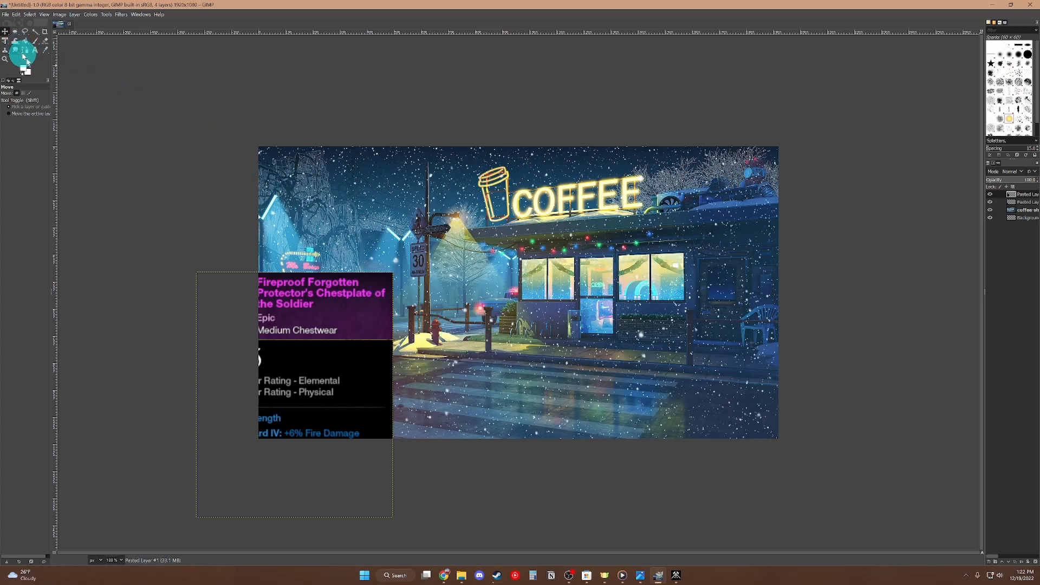
left_click_drag(350, 332, 534, 247)
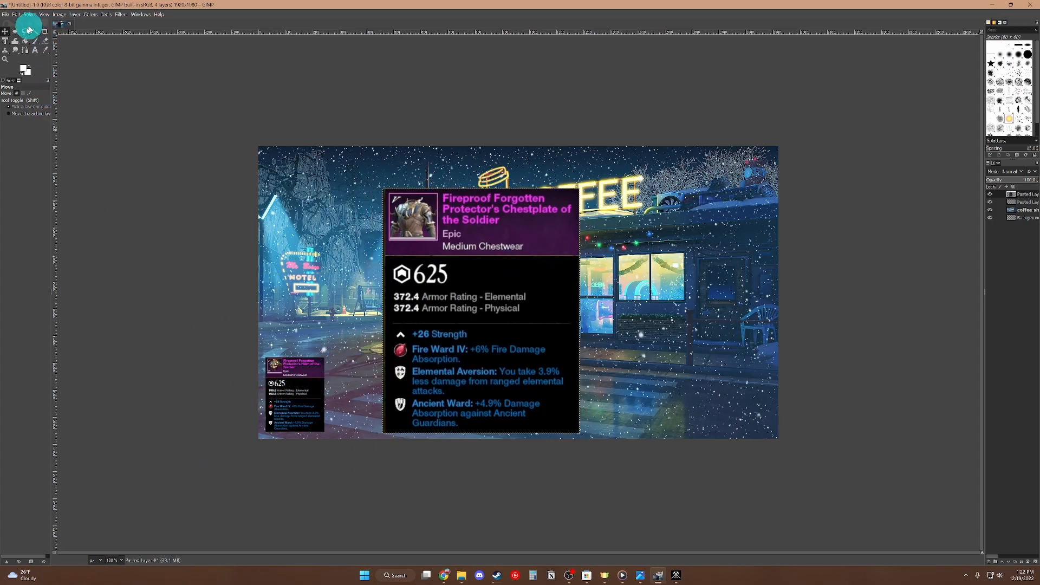
- Shrink the chestplate tooltip layer to the helm card's size with Unified Transform and place it just right of the helm card
left_click(7, 44)
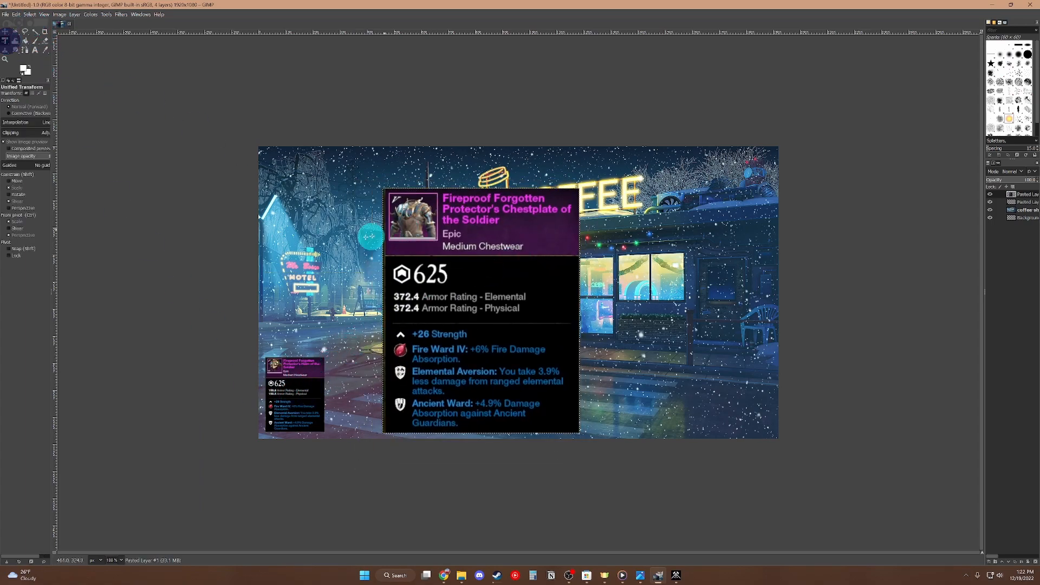
left_click(491, 280)
left_click_drag(481, 189, 372, 381)
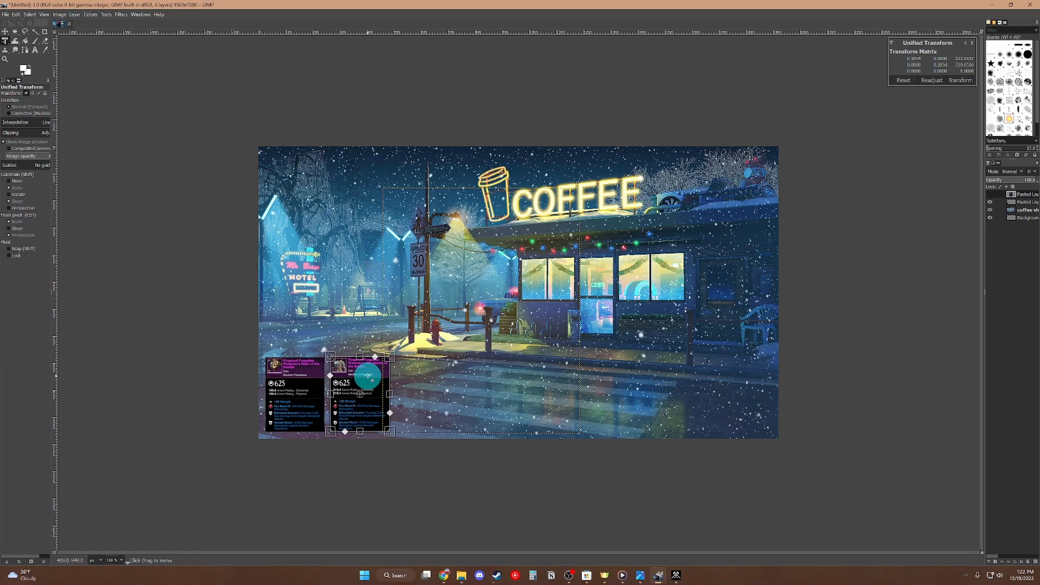
left_click_drag(372, 381, 372, 382)
left_click(5, 34)
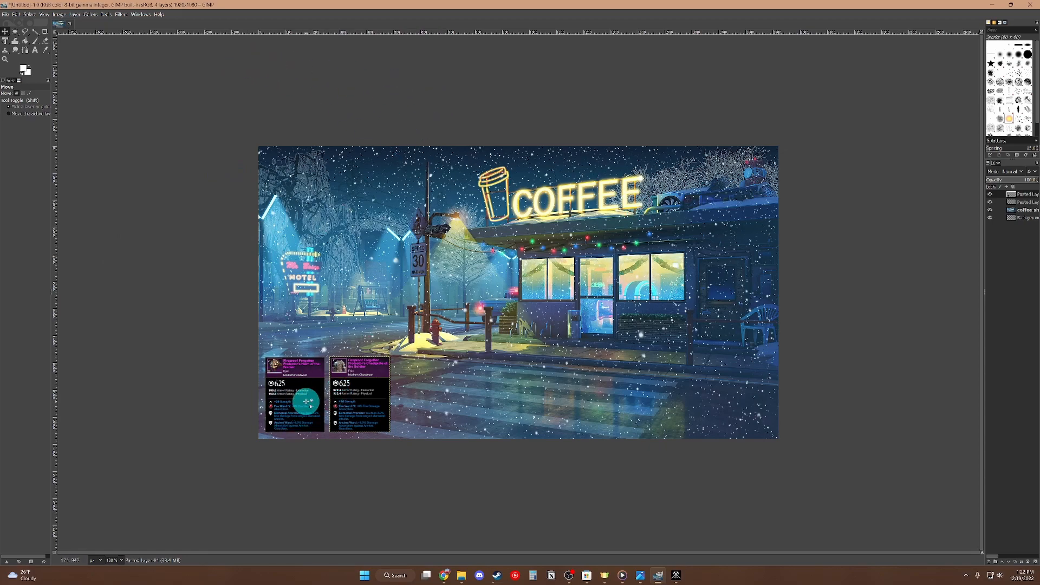
- Nudge the chestplate card slightly left toward the helm card, keeping their edges level
scroll(306, 398, "up", 1)
scroll(306, 397, "up", 1)
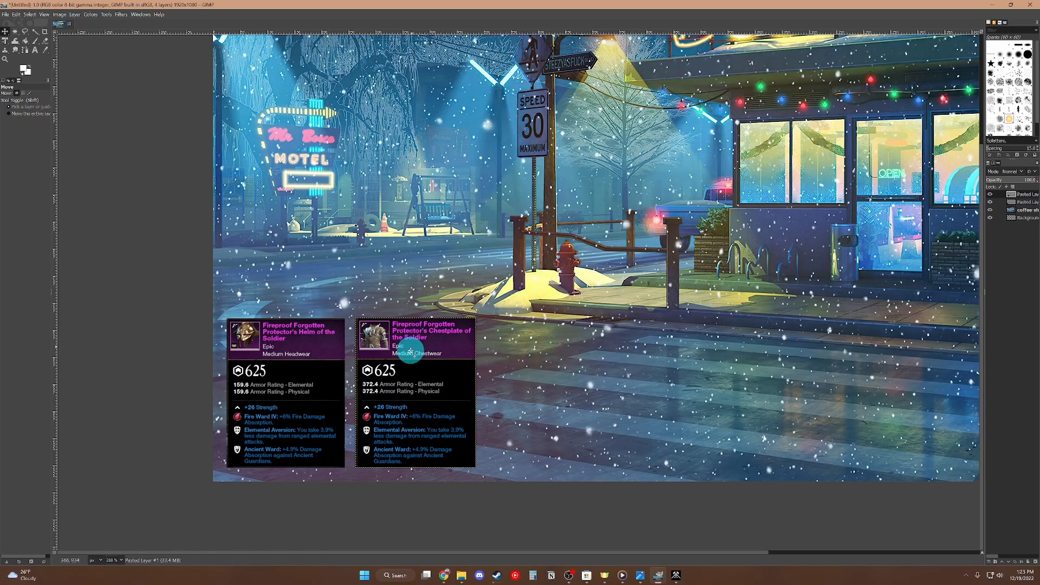
left_click_drag(419, 378, 413, 374)
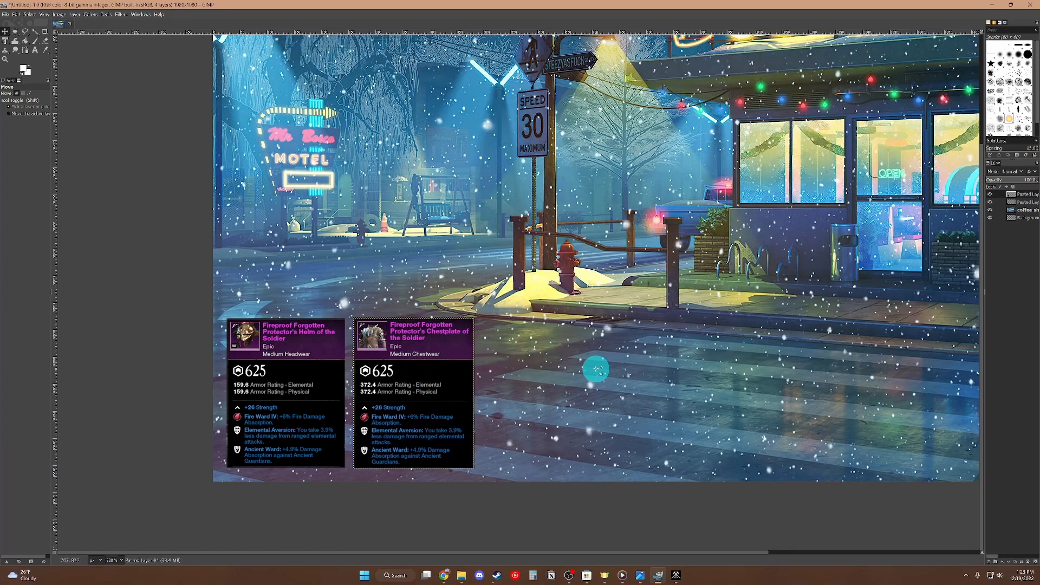
- Switch to New World, open the inventory at the equipped gloves in the third armor slot, and return to GIMP
scroll(597, 369, "down", 3)
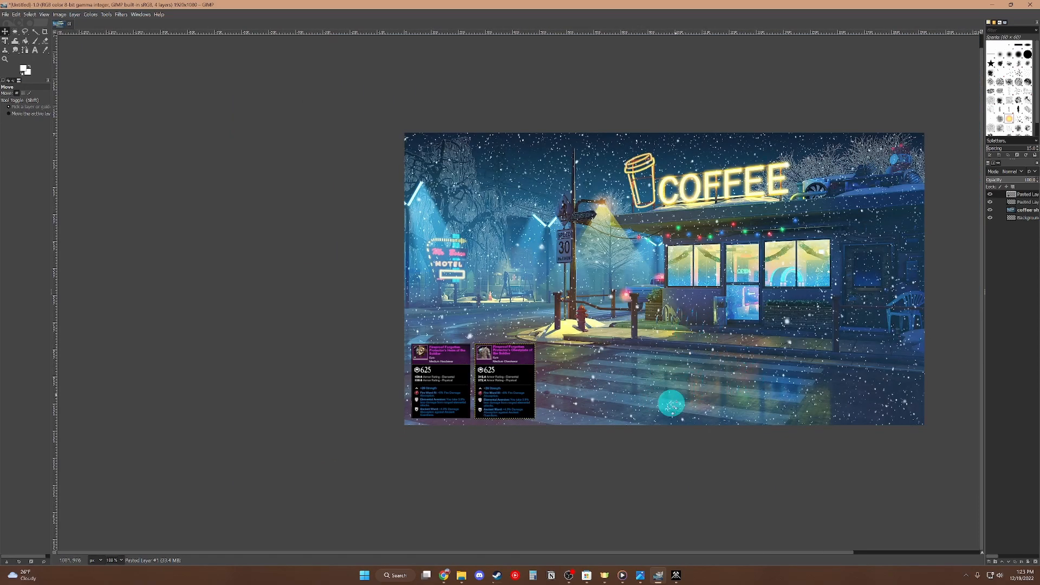
left_click(677, 575)
key("Tab")
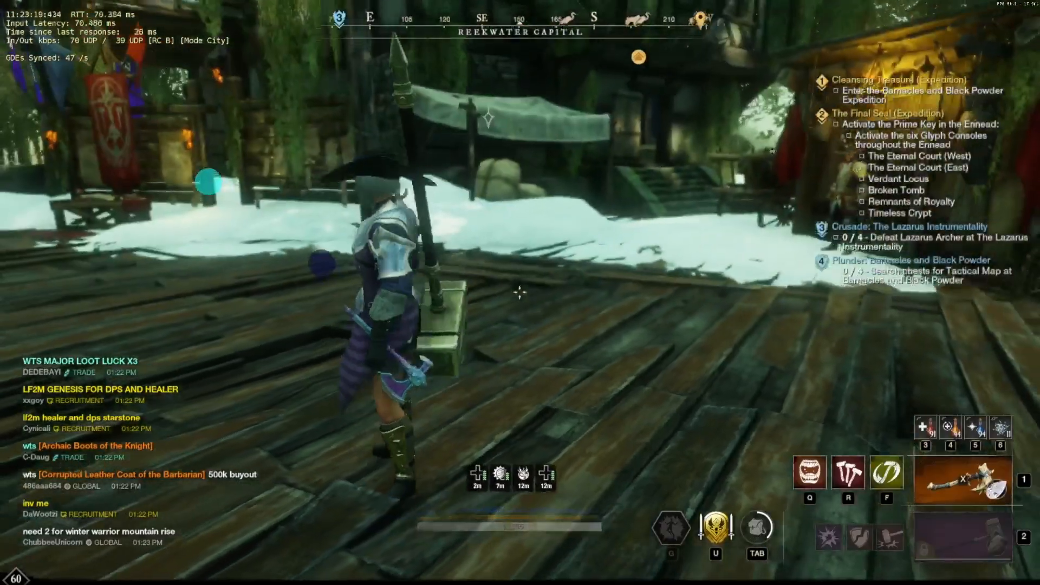
key("Tab")
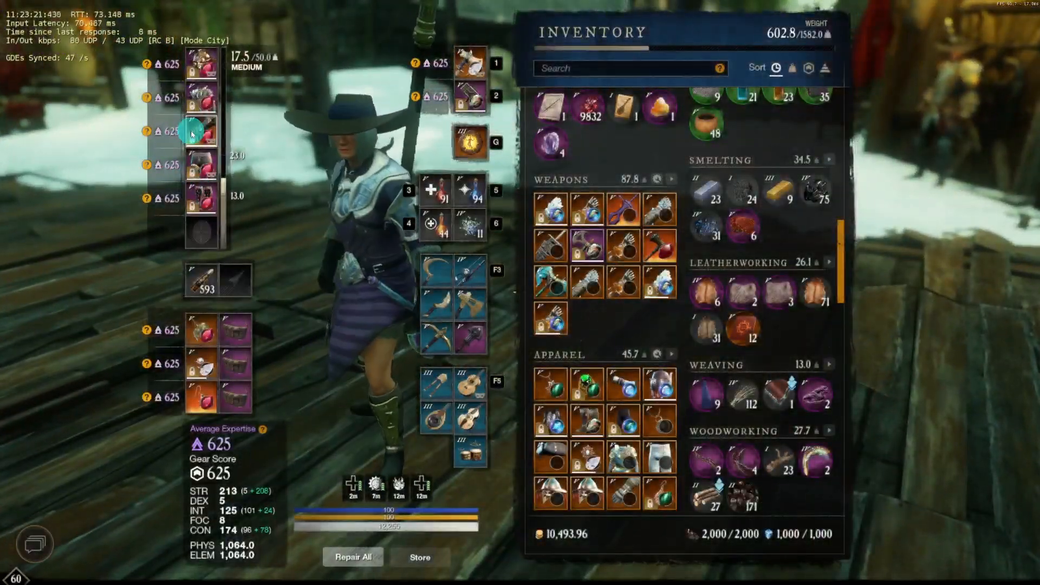
right_click(194, 134)
key("alt+Tab")
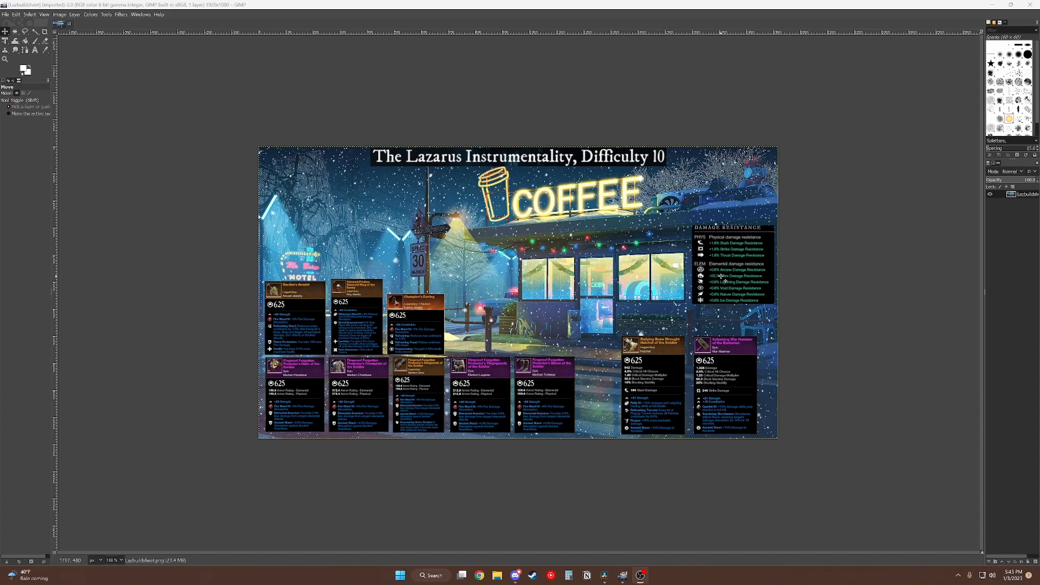
- Export the finished gear sheet to the Documents folder as Lazbuildsheet.png, replacing the existing file and keeping the offered PNG options
left_click(7, 15)
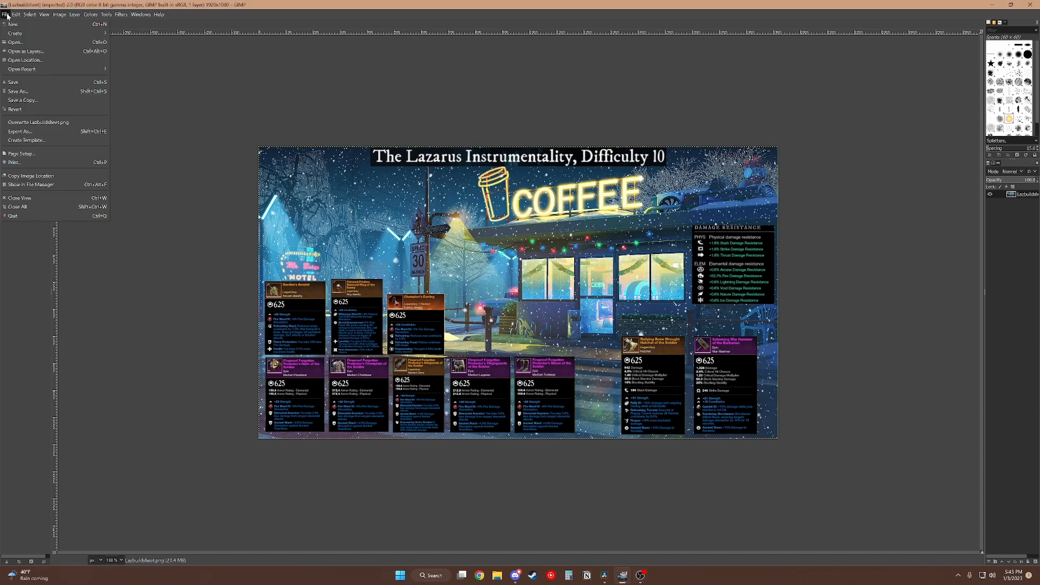
mouse_move(16, 14)
left_click(57, 132)
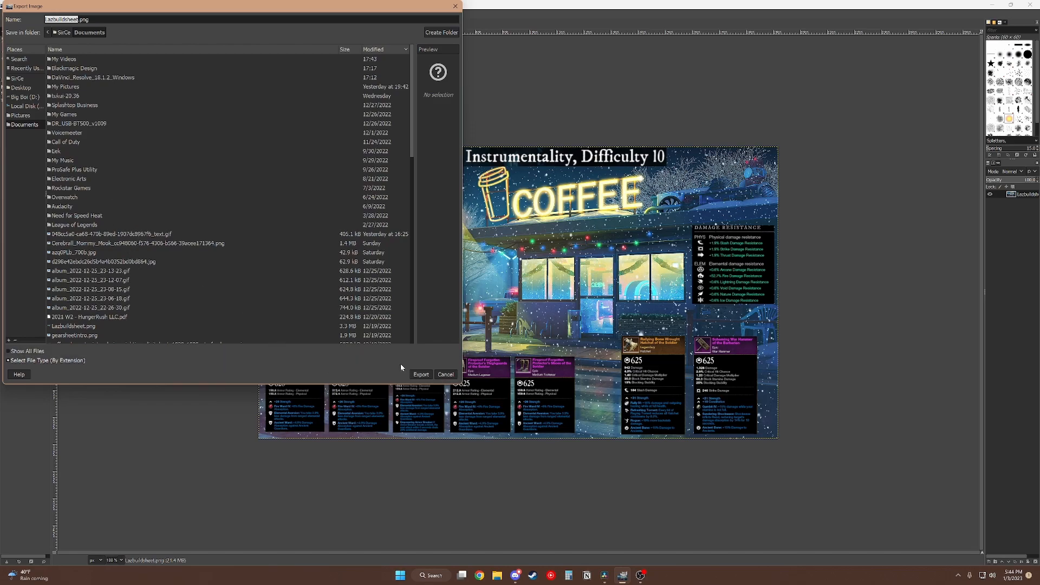
left_click(422, 374)
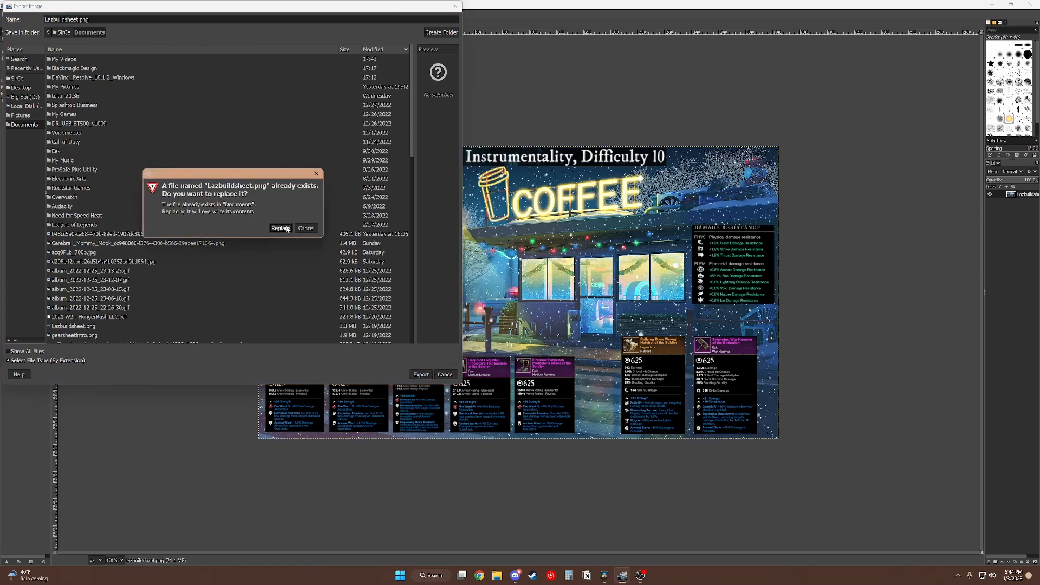
left_click(281, 228)
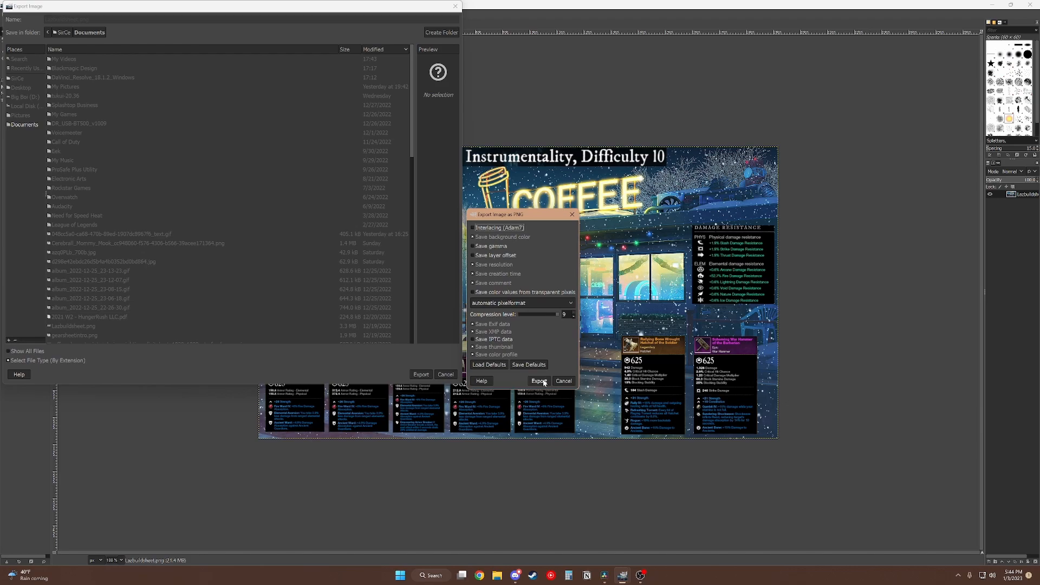
left_click(539, 381)
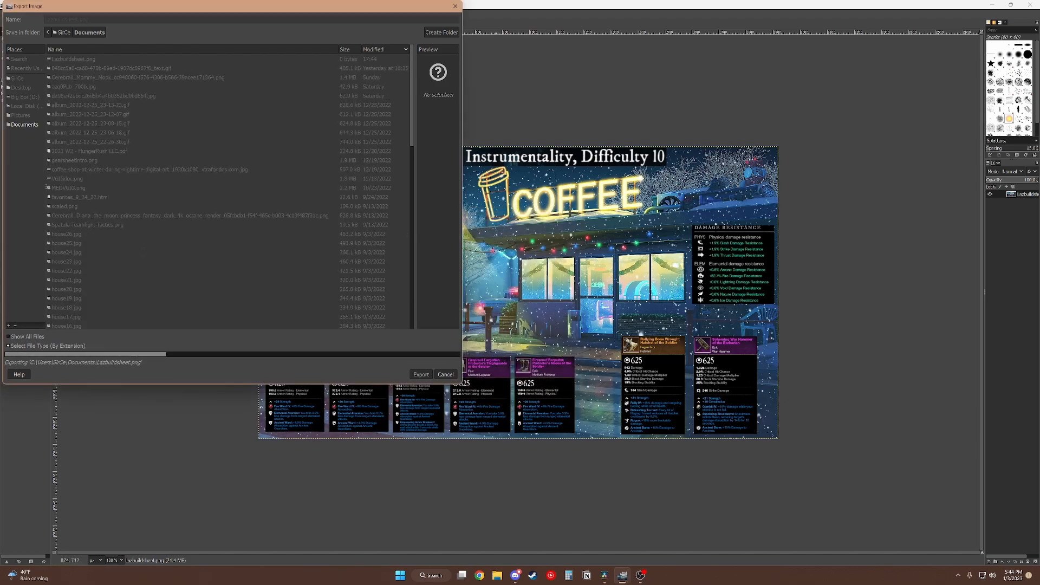